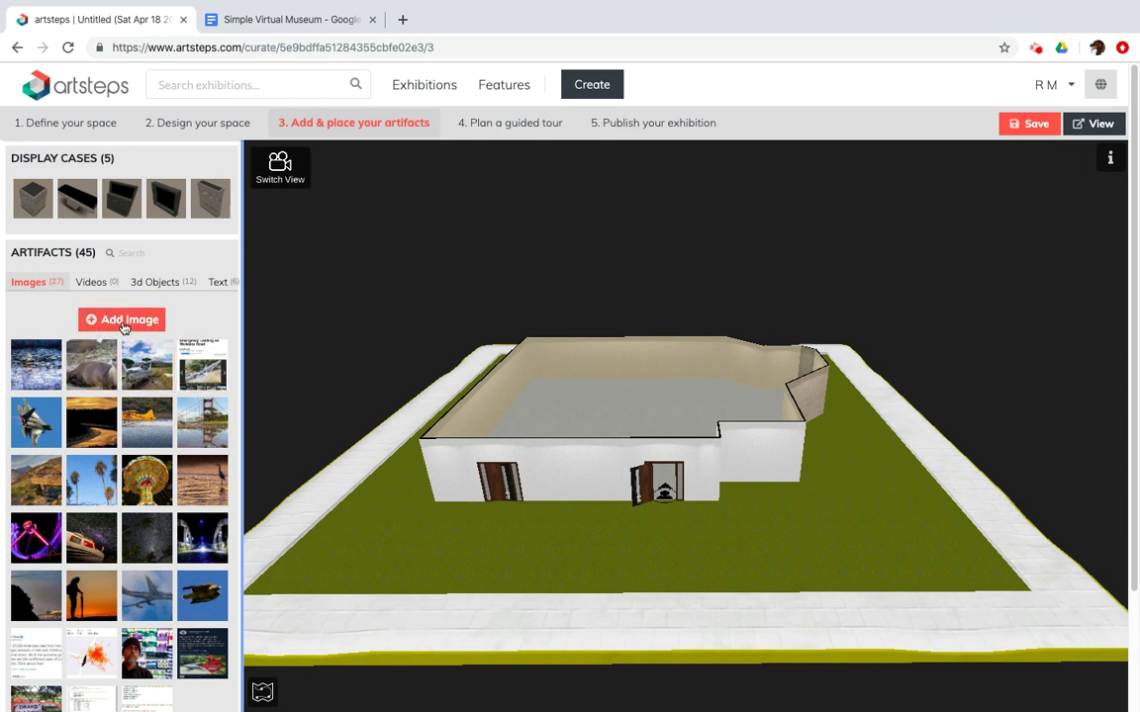
Start a new image, try a Flickr search for 'dog', then switch the image source to File
{"action": "left_click", "coordinate": [125, 321]}
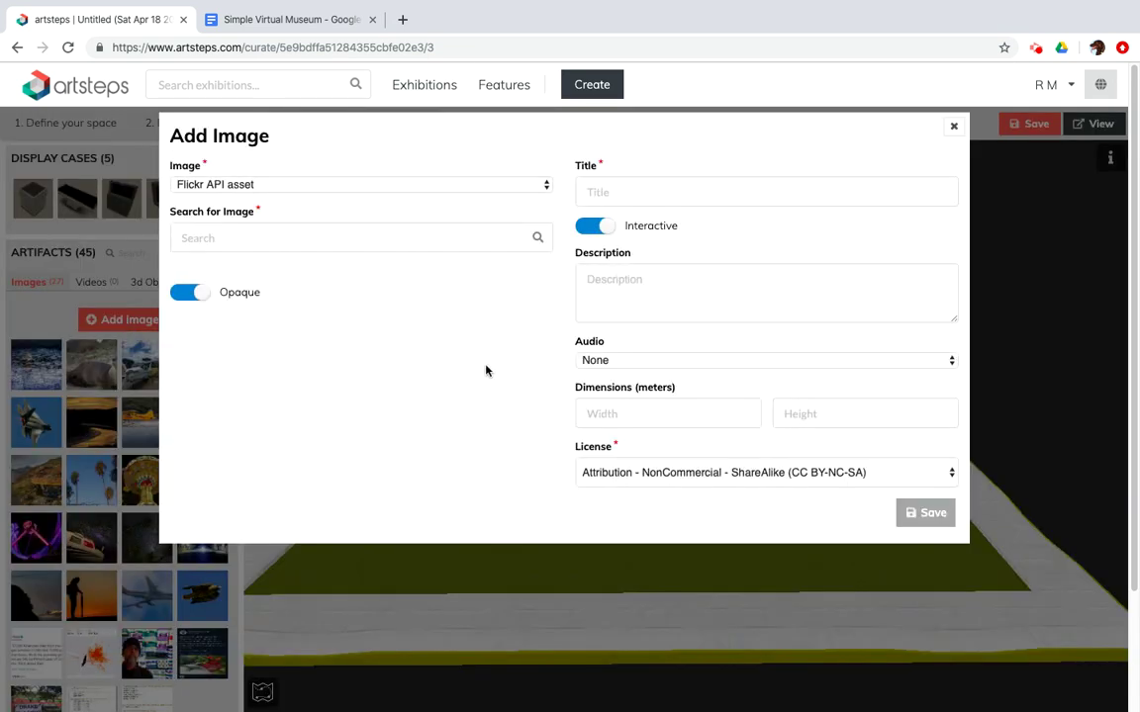
{"action": "left_click", "coordinate": [548, 187]}
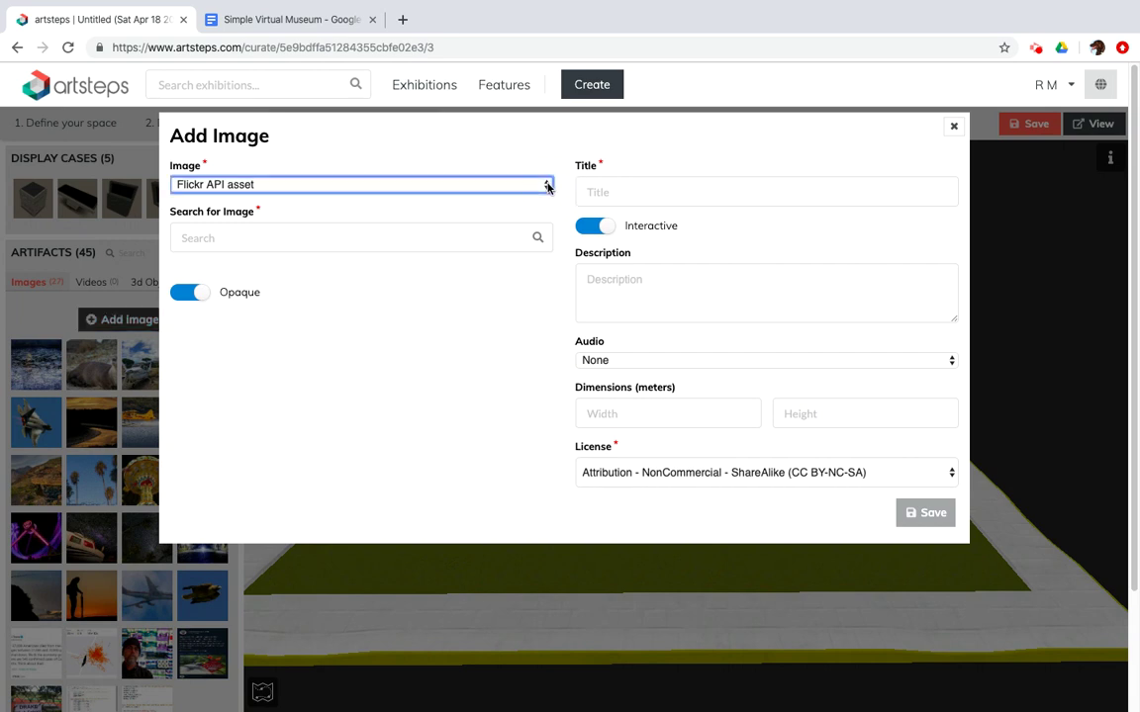
{"action": "left_click", "coordinate": [238, 238]}
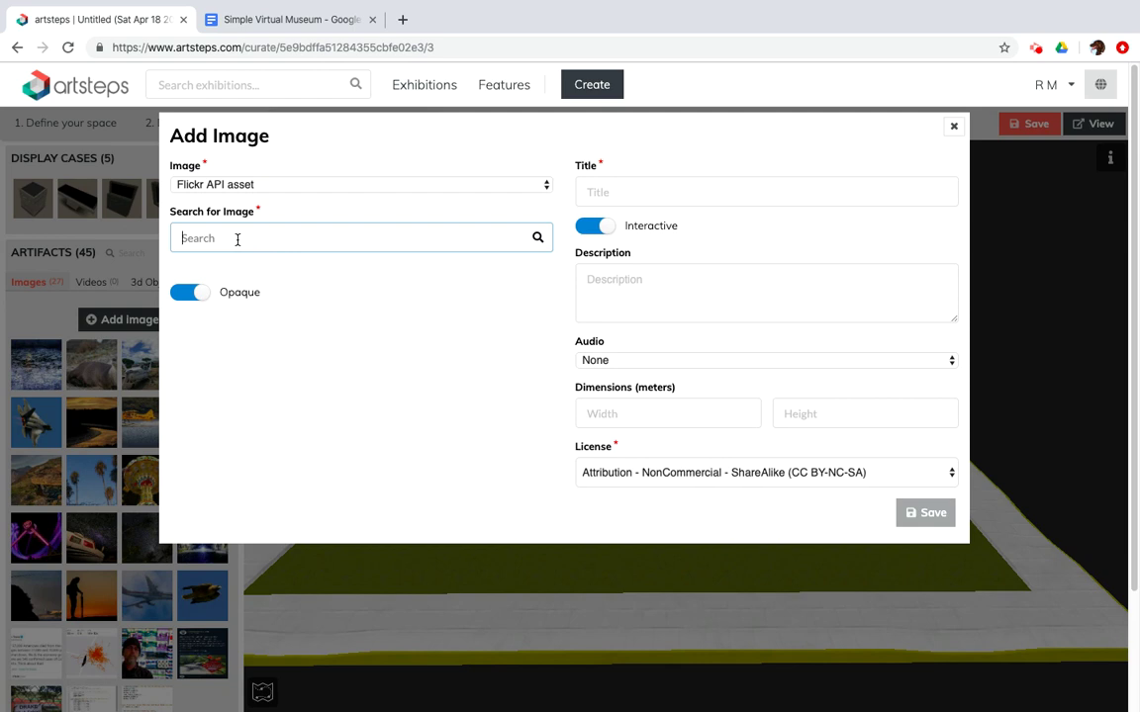
{"action": "type", "text": "dog"}
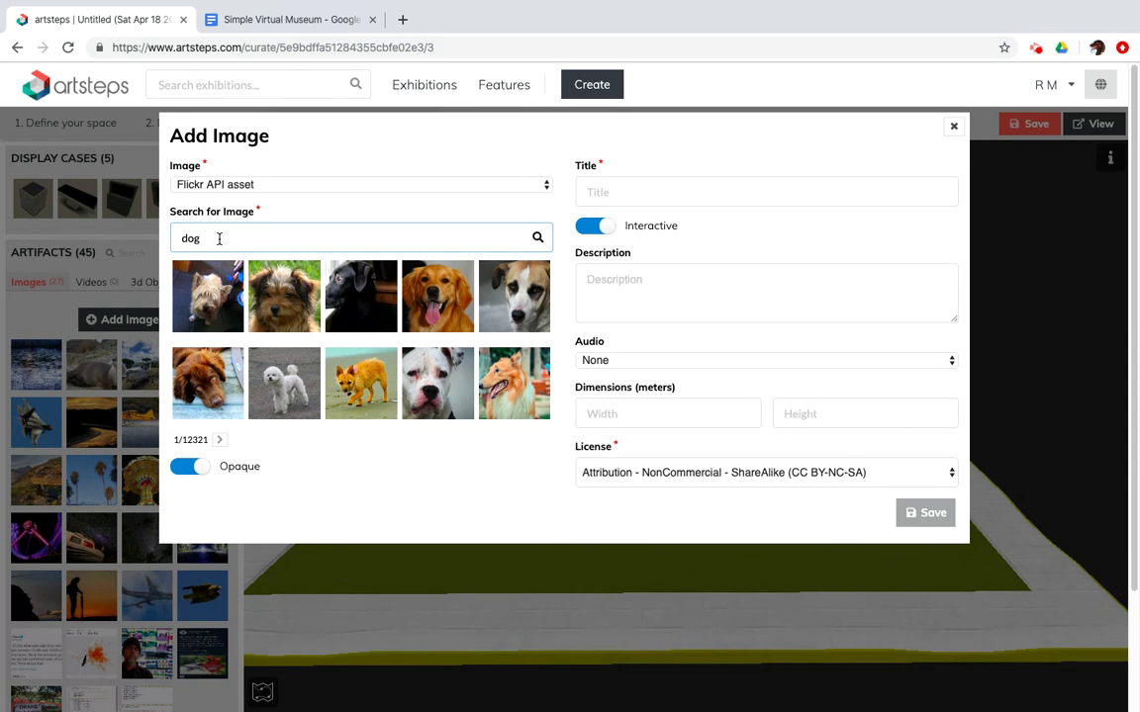
{"action": "left_click", "coordinate": [191, 441]}
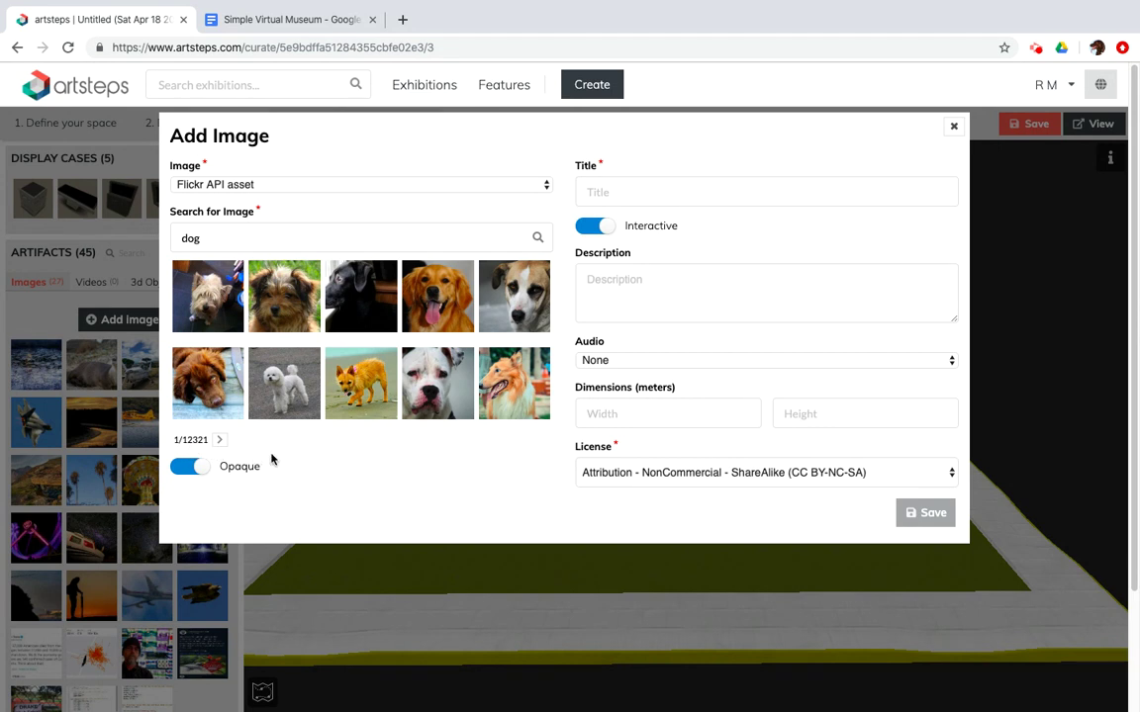
{"action": "left_click", "coordinate": [285, 189]}
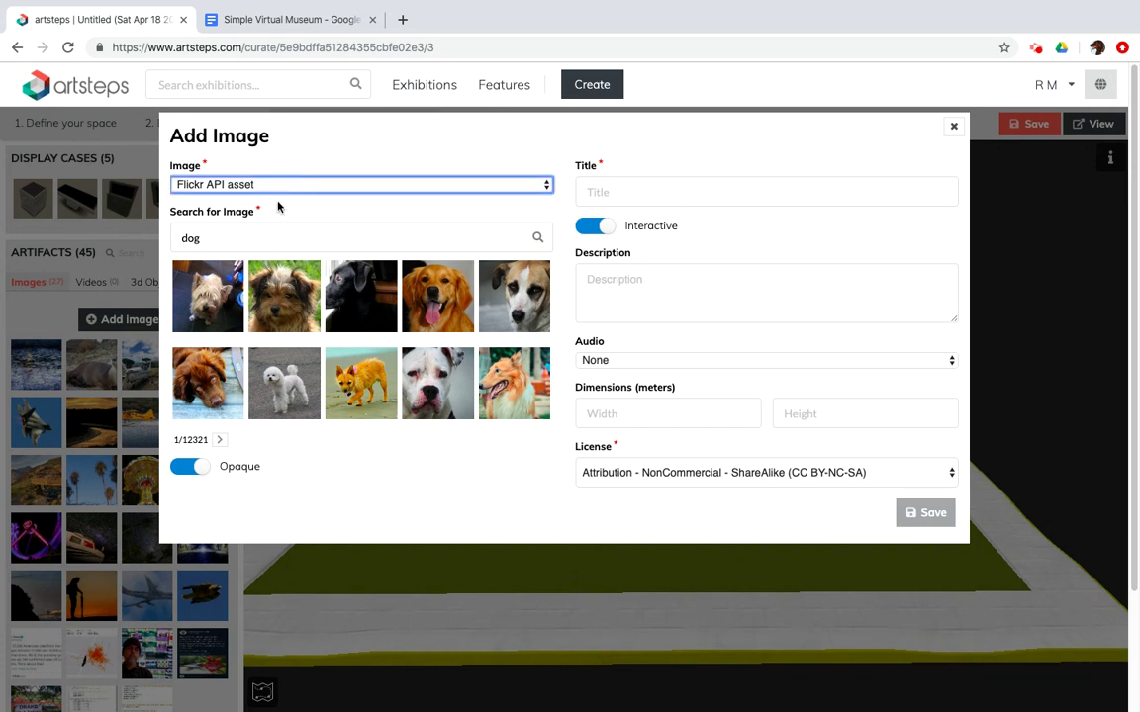
{"action": "left_click", "coordinate": [278, 206]}
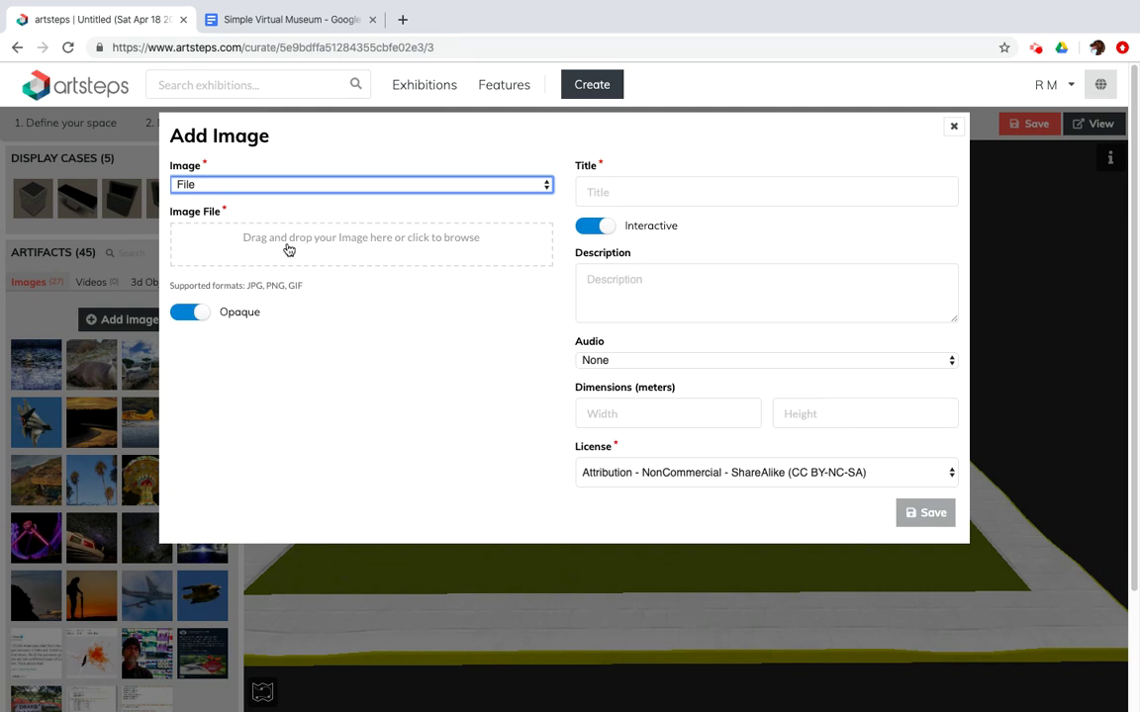
Upload 2019_dolphin_sunset.jpg and title the image 'Dolphin Sunset'
{"action": "left_click", "coordinate": [314, 246]}
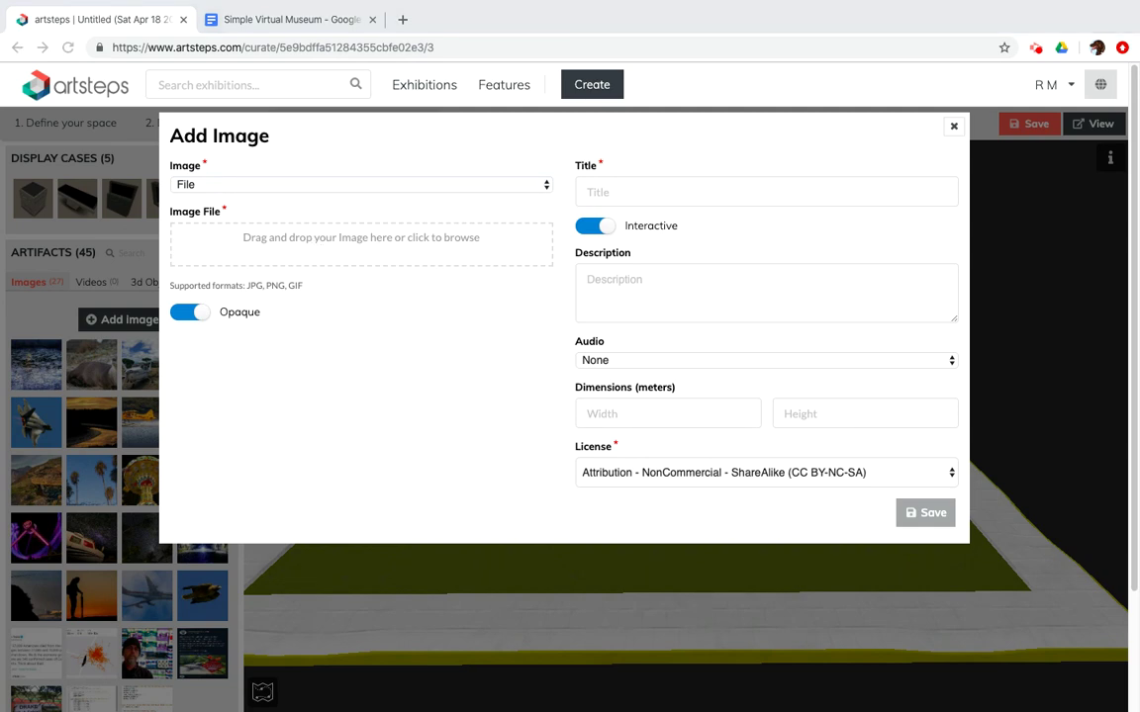
{"action": "key", "text": "Return"}
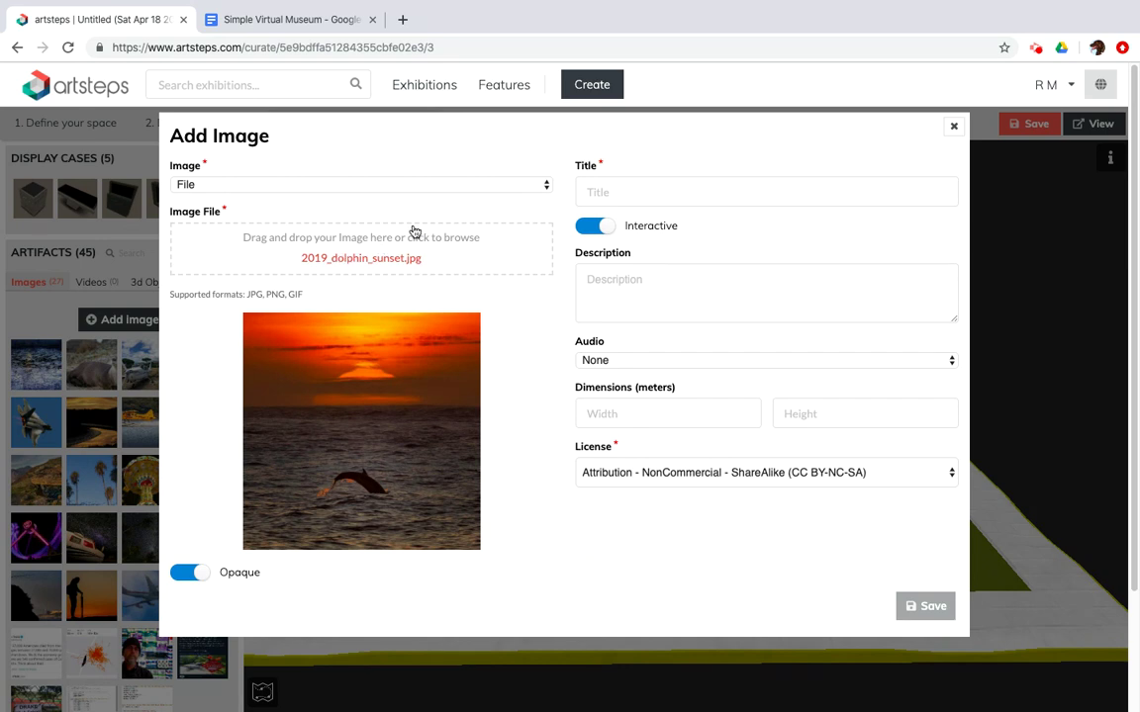
{"action": "left_click", "coordinate": [633, 193]}
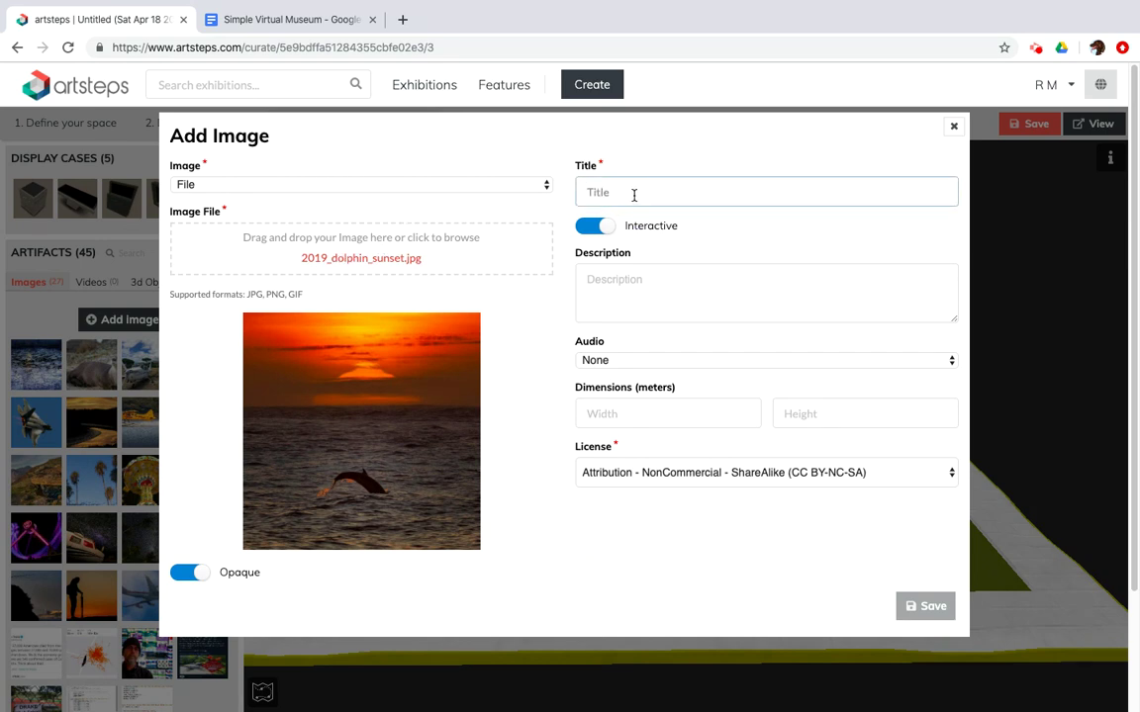
{"action": "type", "text": "Dolphin Sunset"}
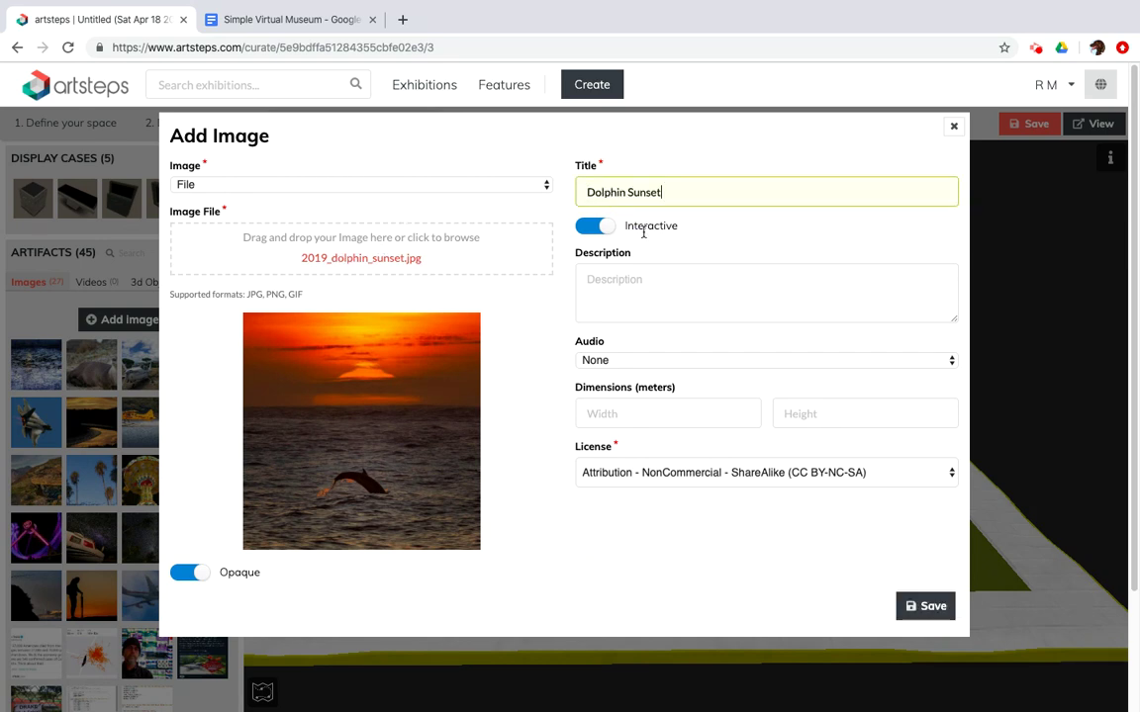
Enter the description 'A dolphin leaping at sunset', correcting the typo
{"action": "left_click", "coordinate": [606, 281]}
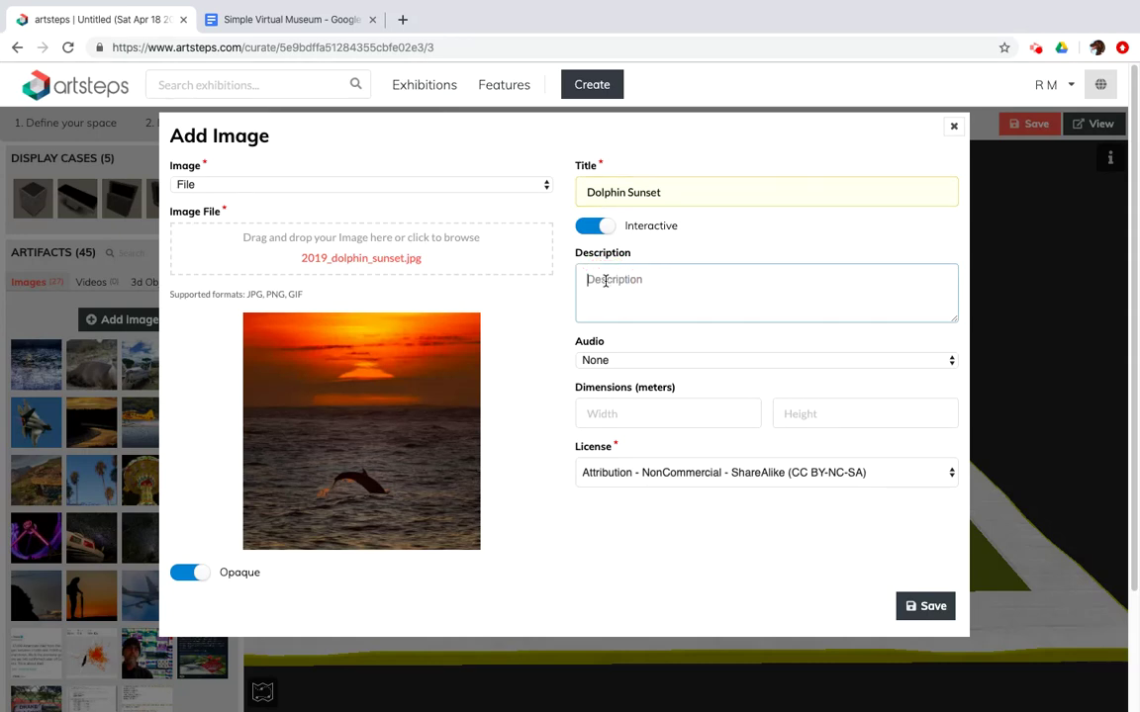
{"action": "type", "text": "A dolphin leaping at susnet o"}
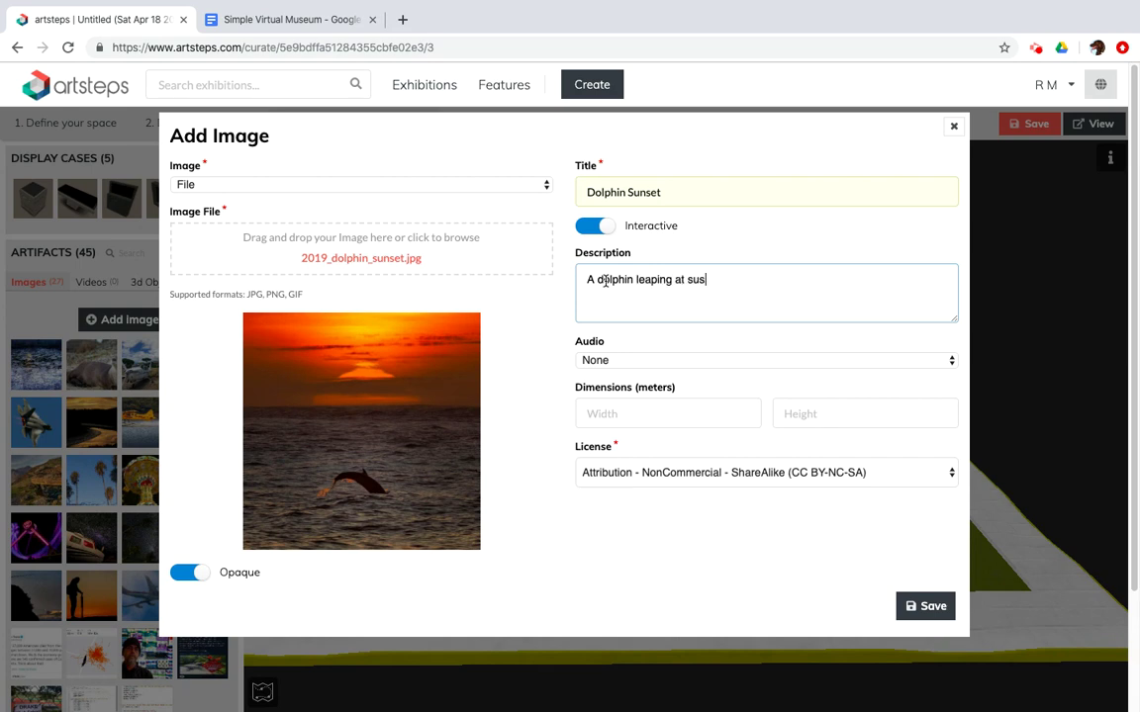
{"action": "key", "text": "BackSpace"}
{"action": "key", "text": "BackSpace"}
{"action": "key", "text": "BackSpace"}
{"action": "key", "text": "BackSpace"}
{"action": "key", "text": "BackSpace"}
{"action": "key", "text": "BackSpace"}
{"action": "type", "text": "nset"}
Save the Dolphin Sunset image and drag it from the library onto the gallery's back wall
{"action": "left_click", "coordinate": [924, 605]}
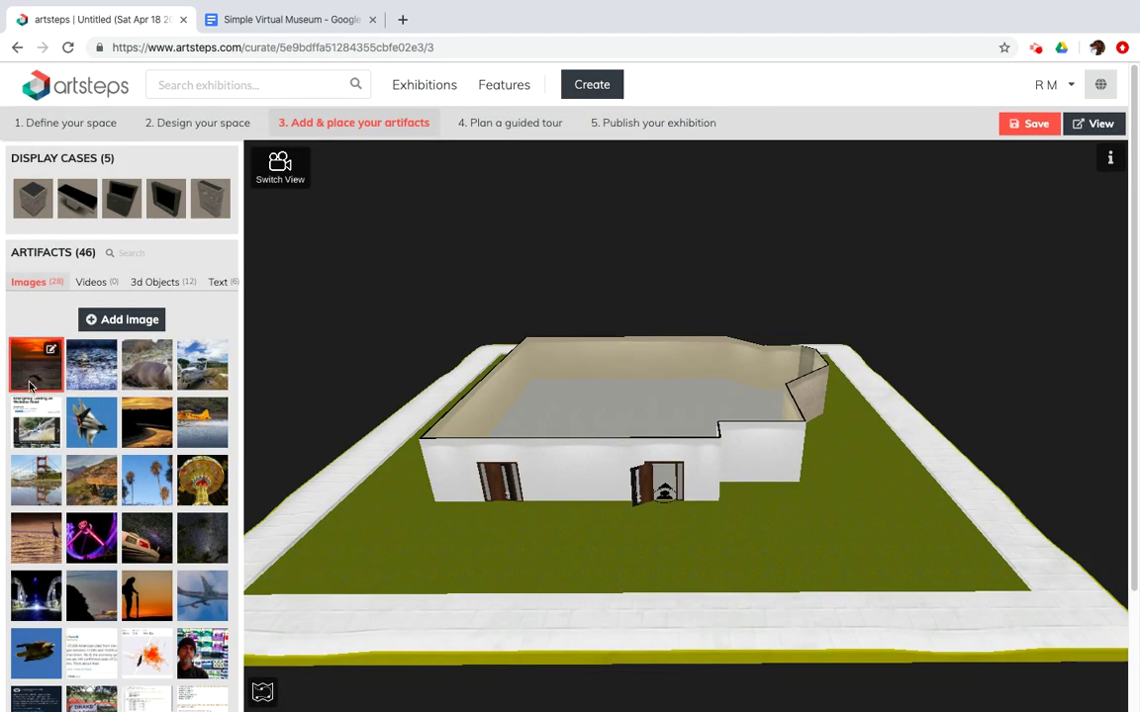
{"action": "left_click", "coordinate": [26, 367]}
{"action": "left_click_drag", "start_coordinate": [25, 367], "coordinate": [577, 364]}
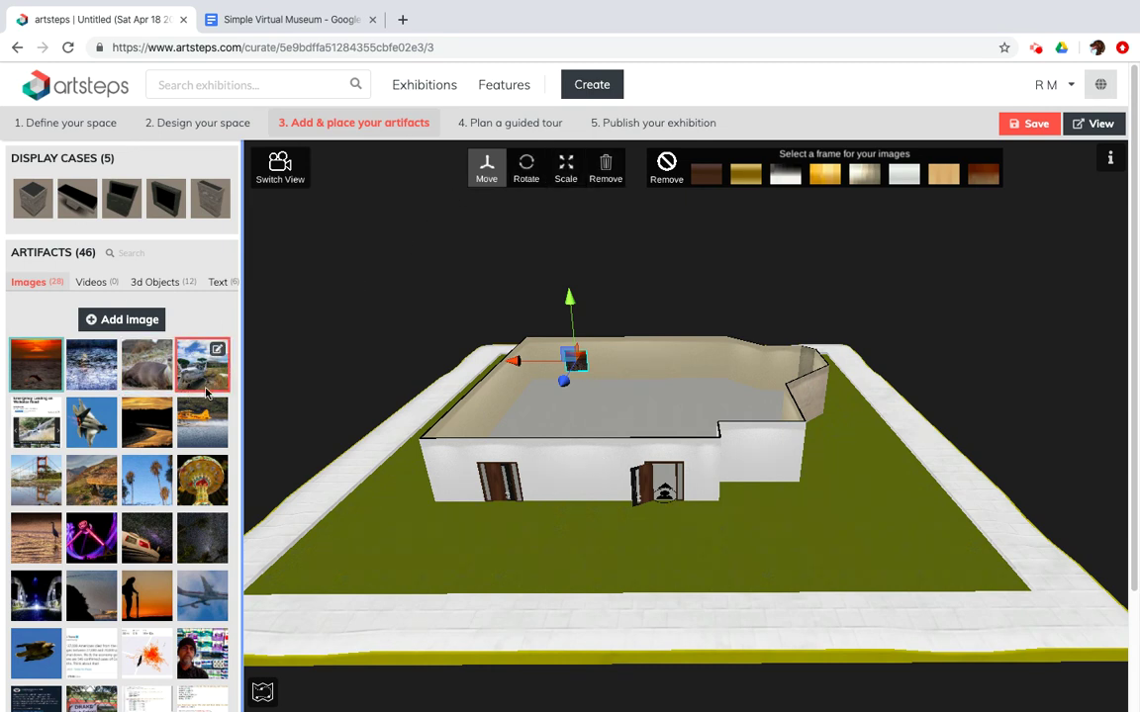
In walk-through view, place the blue textured image, then the otter photo, rightward of the sunset, then walk closer
{"action": "left_click", "coordinate": [287, 184]}
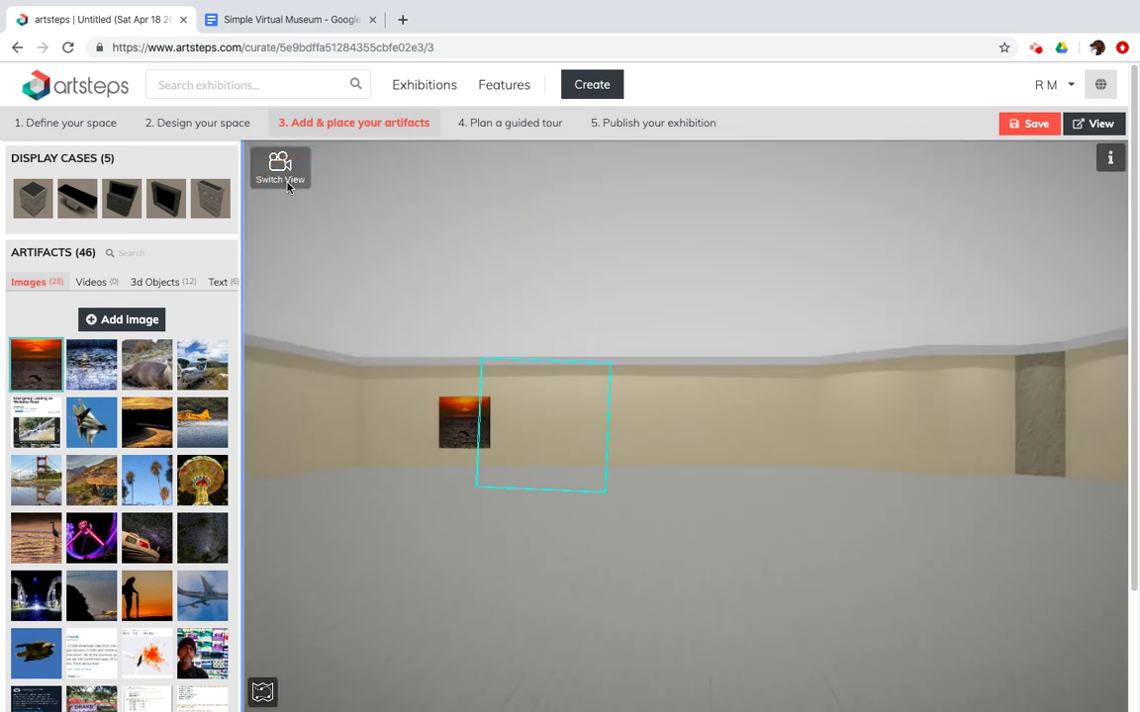
{"action": "left_click", "coordinate": [79, 374]}
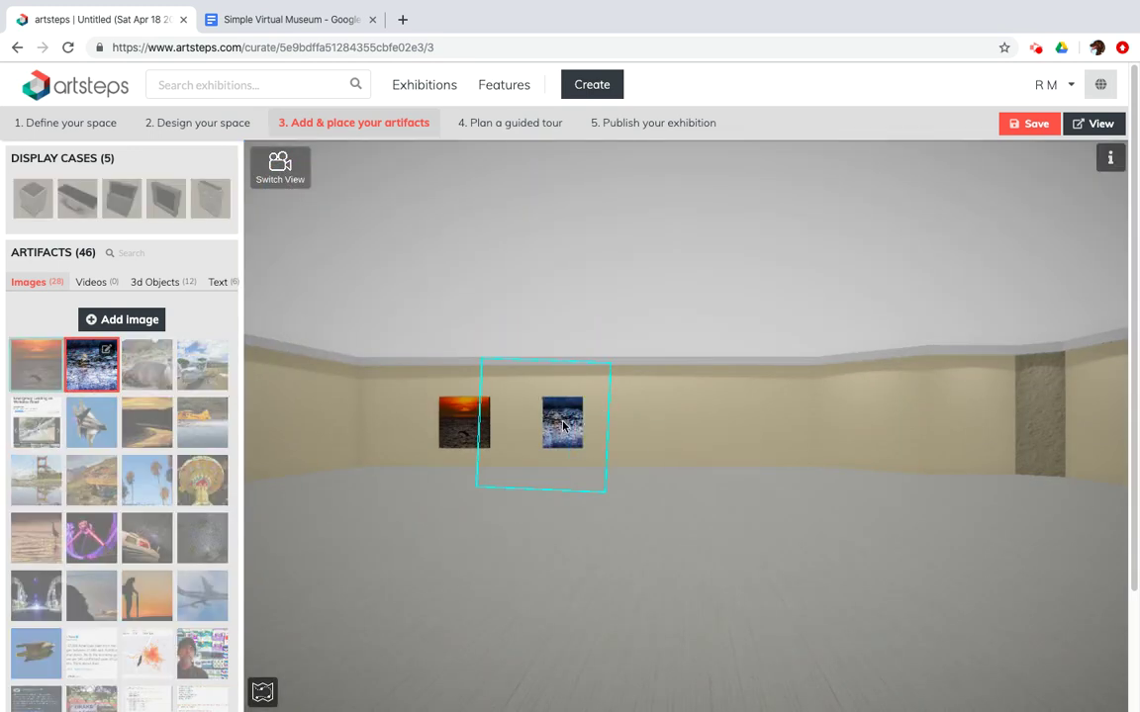
{"action": "left_click", "coordinate": [544, 425]}
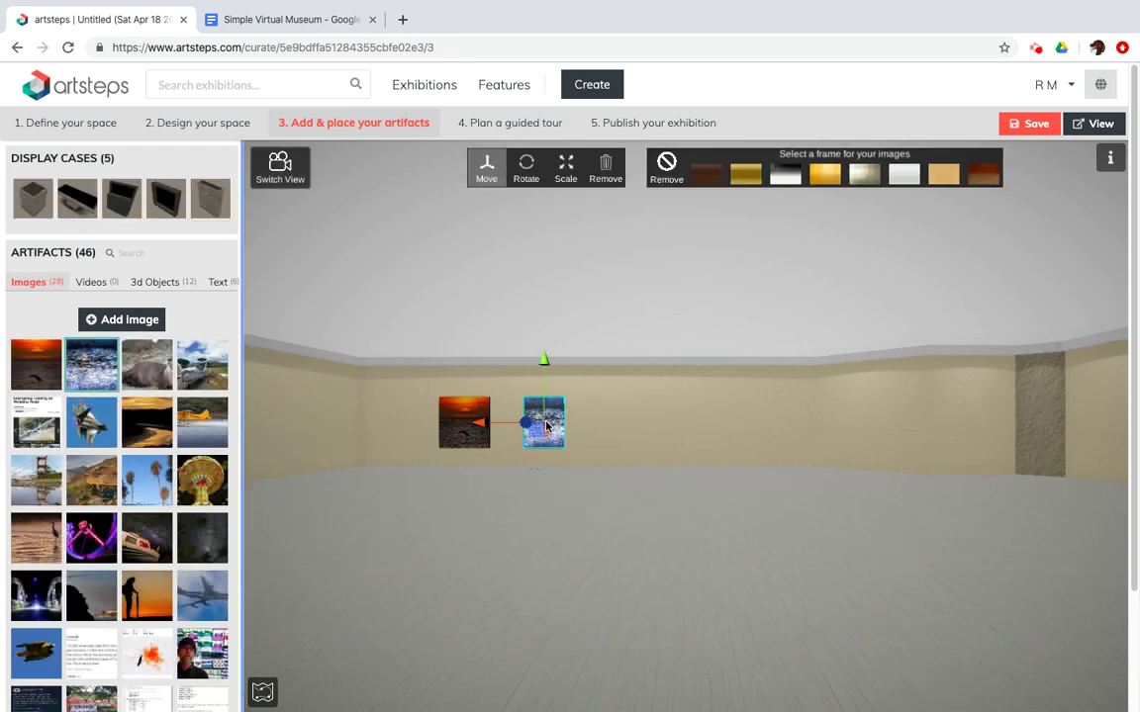
{"action": "left_click", "coordinate": [146, 365]}
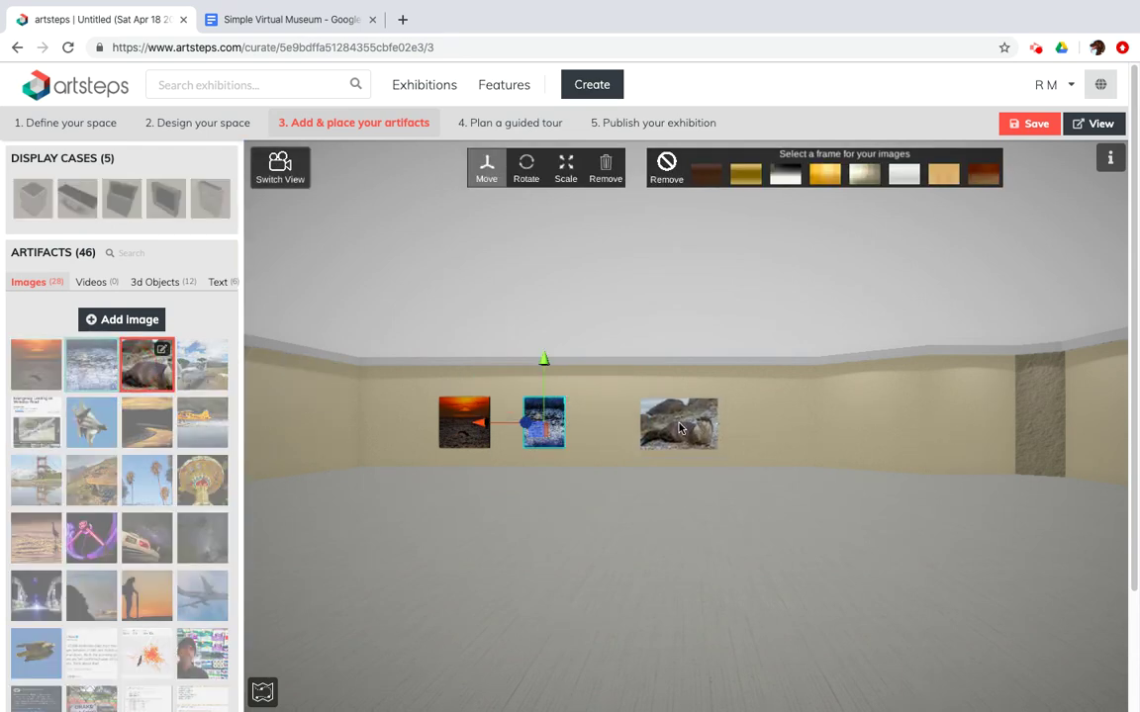
{"action": "left_click", "coordinate": [673, 425]}
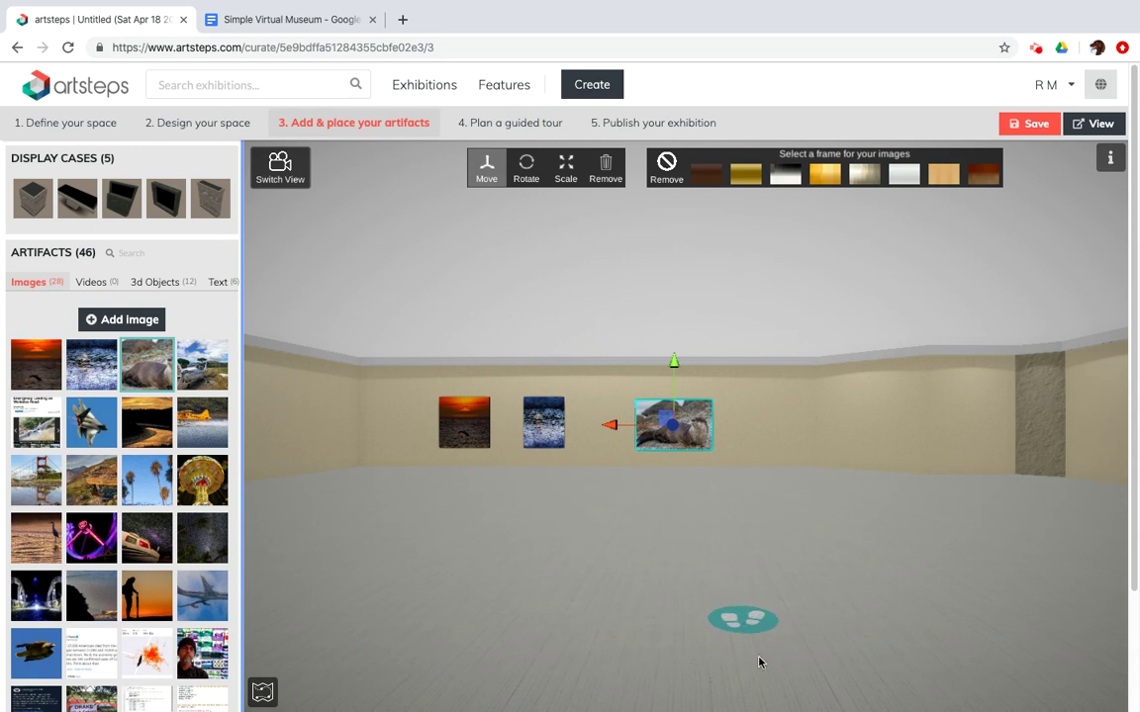
{"action": "left_click", "coordinate": [667, 514]}
{"action": "left_click", "coordinate": [668, 497]}
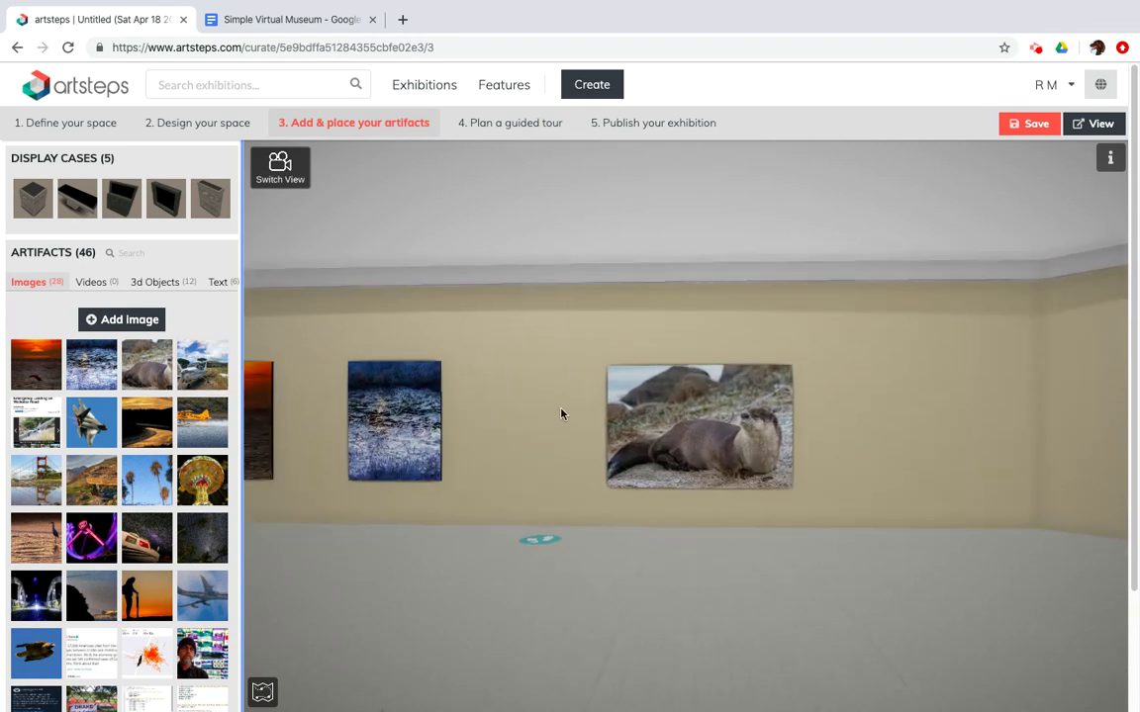
{"action": "left_click", "coordinate": [652, 416]}
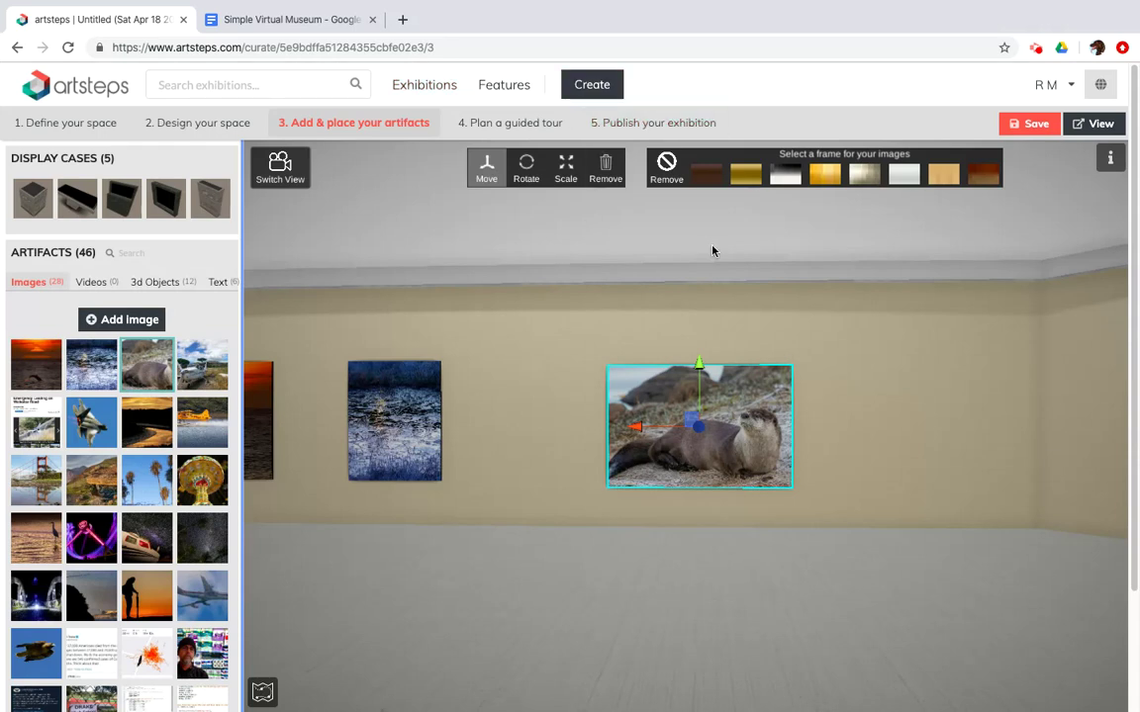
{"action": "left_click", "coordinate": [707, 176]}
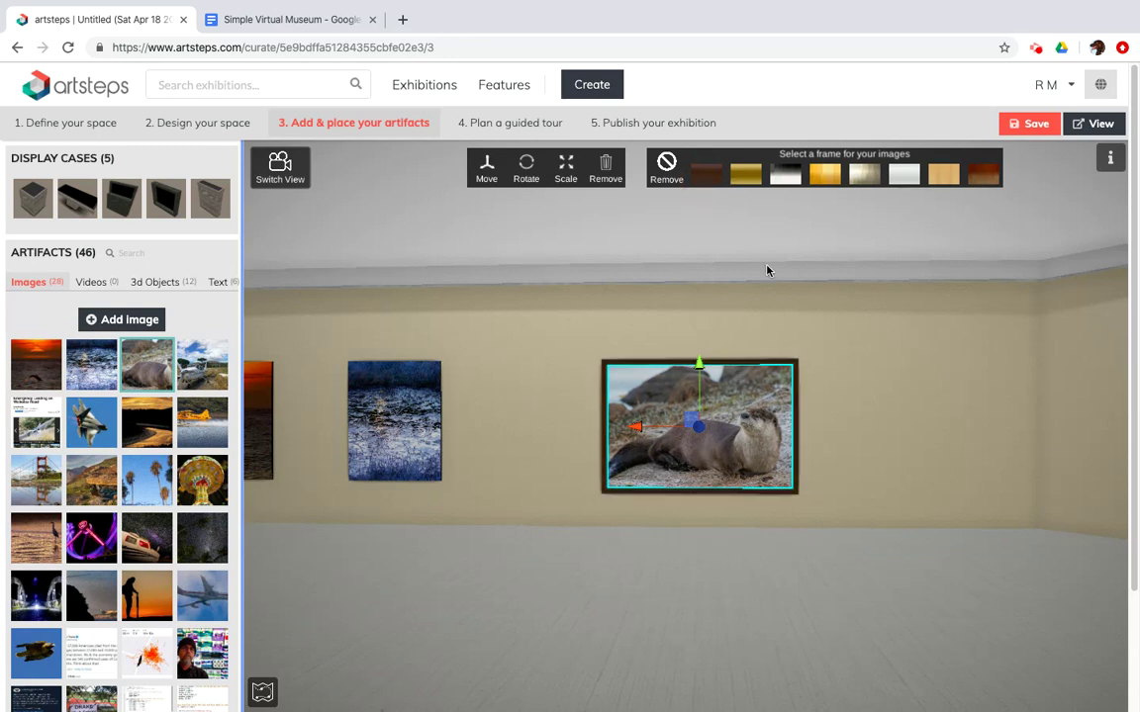
{"action": "left_click", "coordinate": [748, 178]}
{"action": "left_click", "coordinate": [786, 177]}
{"action": "left_click", "coordinate": [827, 178]}
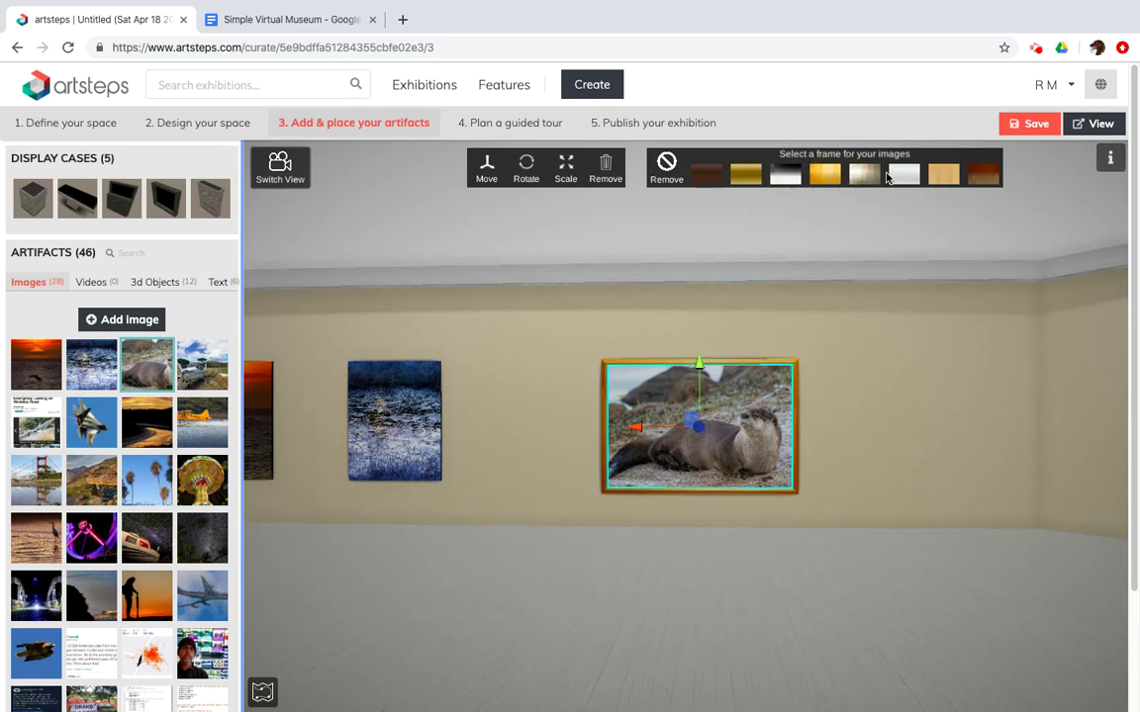
{"action": "left_click", "coordinate": [875, 181]}
{"action": "left_click", "coordinate": [904, 179]}
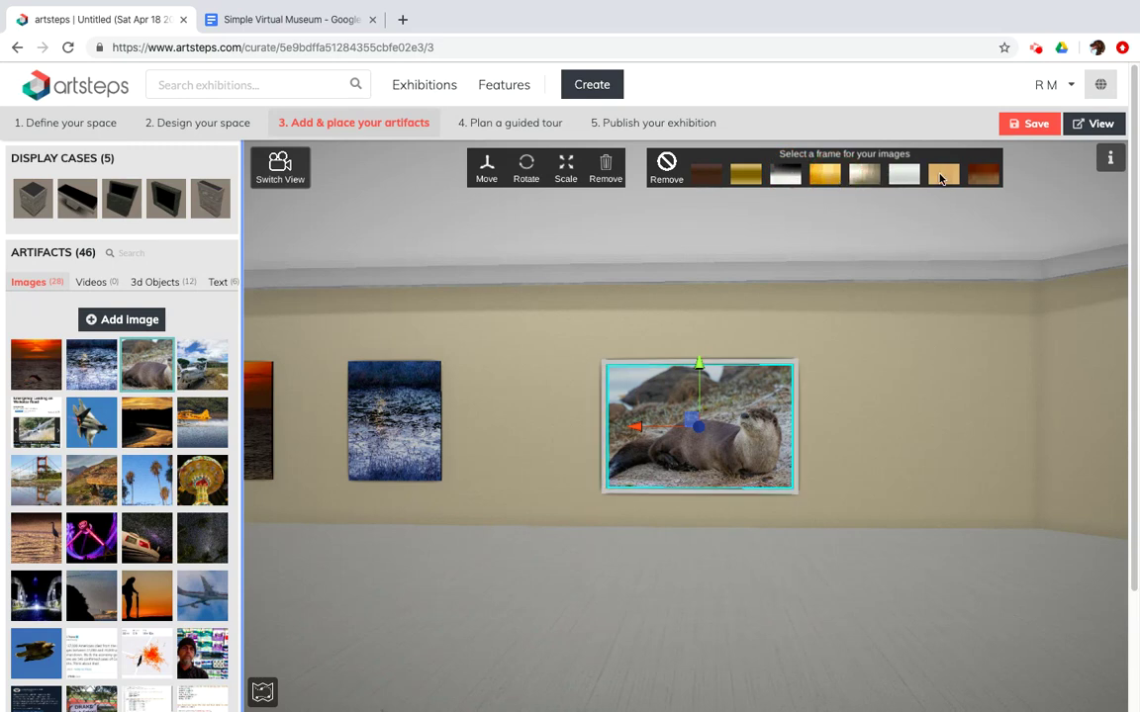
{"action": "left_click", "coordinate": [932, 178]}
{"action": "left_click", "coordinate": [980, 179]}
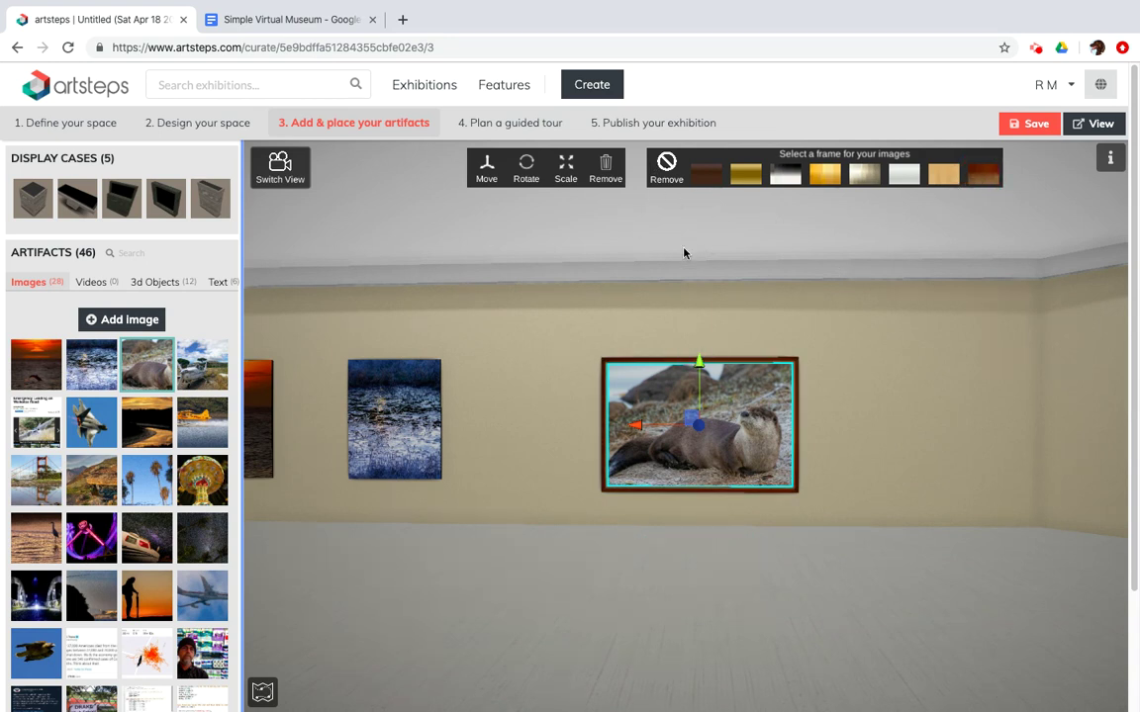
{"action": "left_click", "coordinate": [665, 164]}
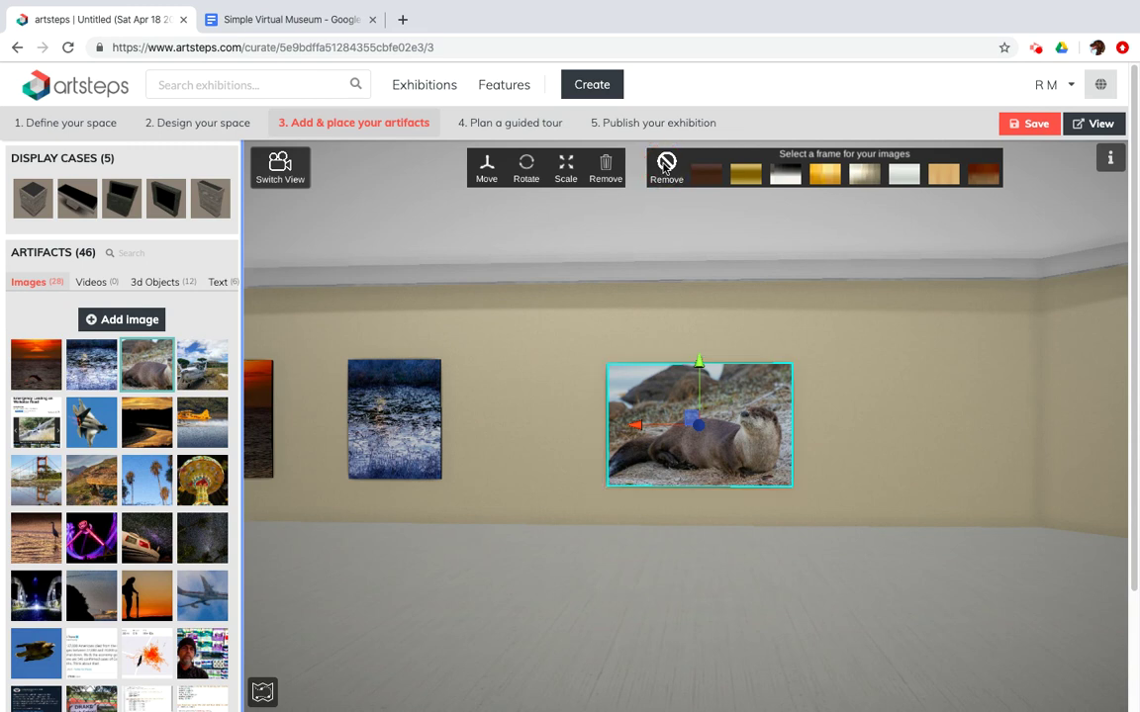
Scale up the otter photo on the wall with two handle drags
{"action": "left_click", "coordinate": [566, 170]}
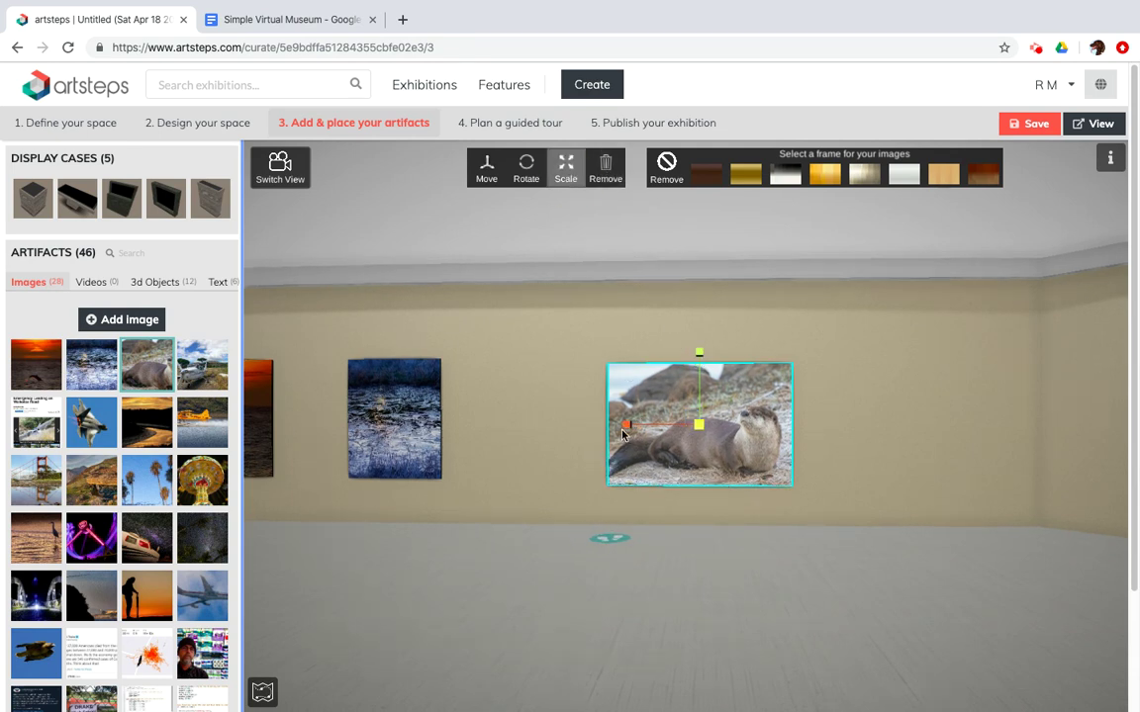
{"action": "left_click_drag", "start_coordinate": [625, 429], "coordinate": [565, 381]}
{"action": "left_click_drag", "start_coordinate": [697, 353], "coordinate": [633, 263]}
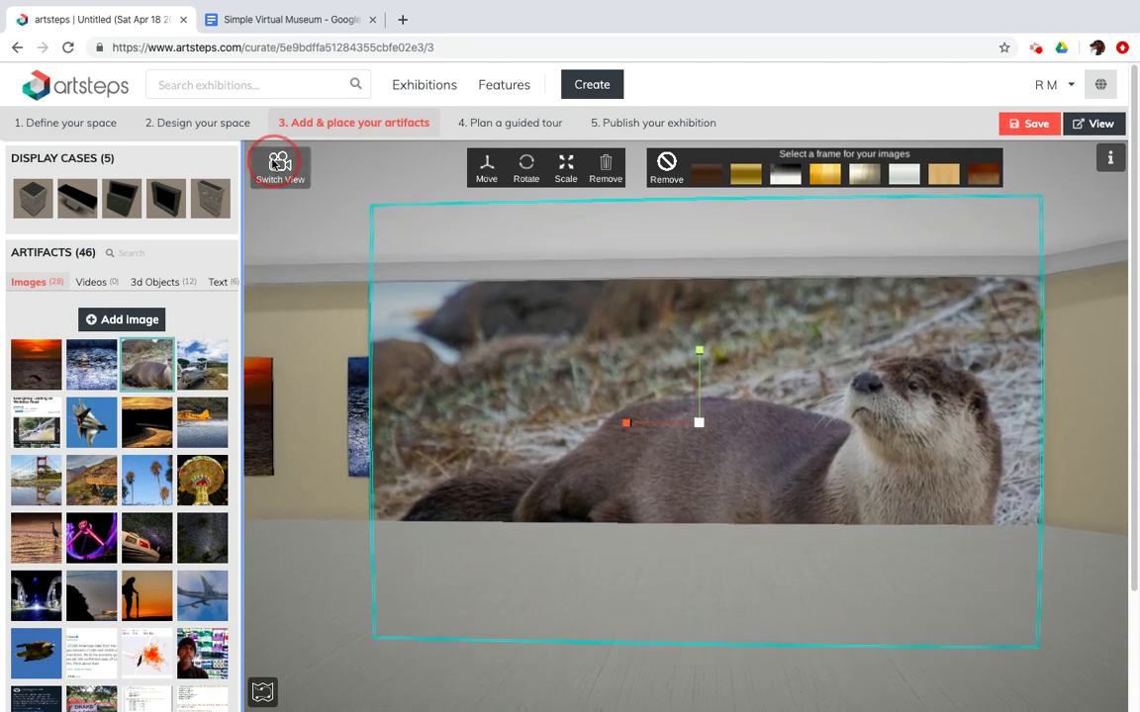
Check the otter photo from overhead and inside, then shrink it down somewhat
{"action": "left_click", "coordinate": [280, 164]}
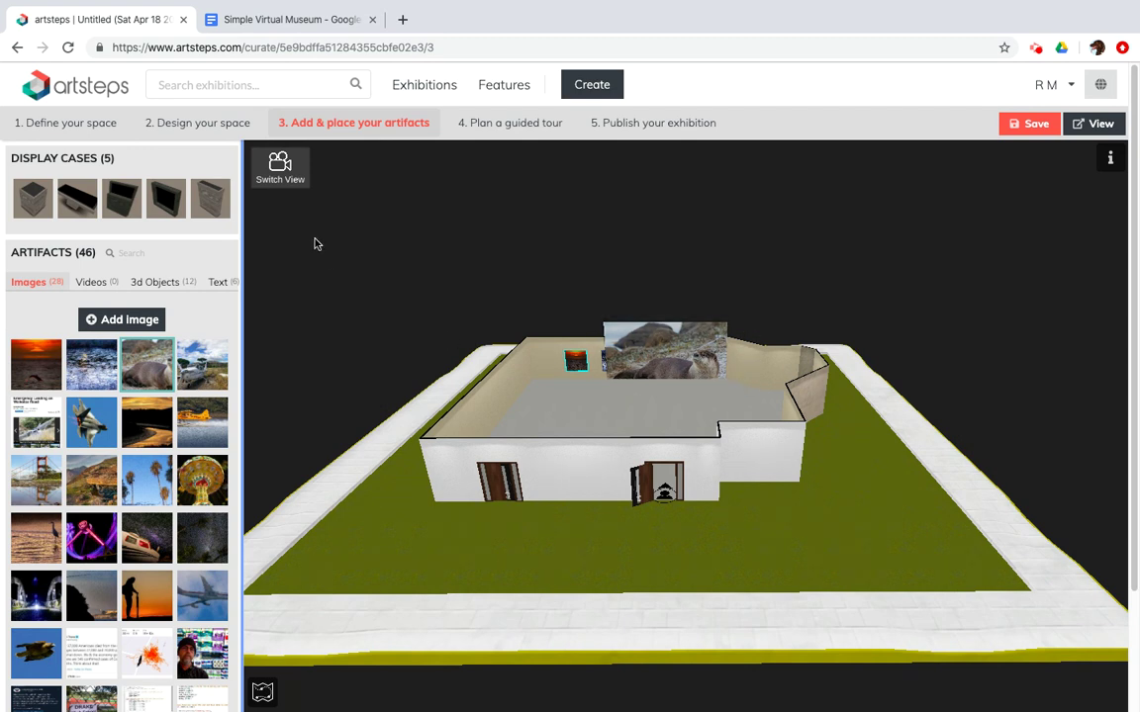
{"action": "left_click", "coordinate": [280, 168]}
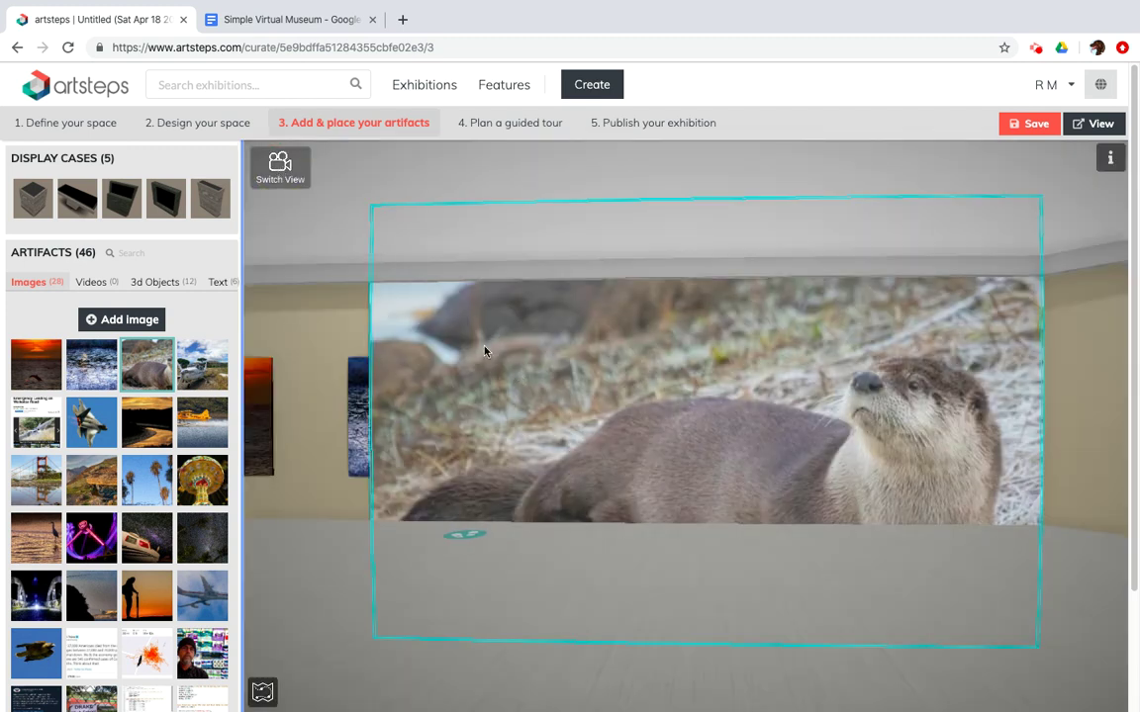
{"action": "double_click", "coordinate": [499, 358]}
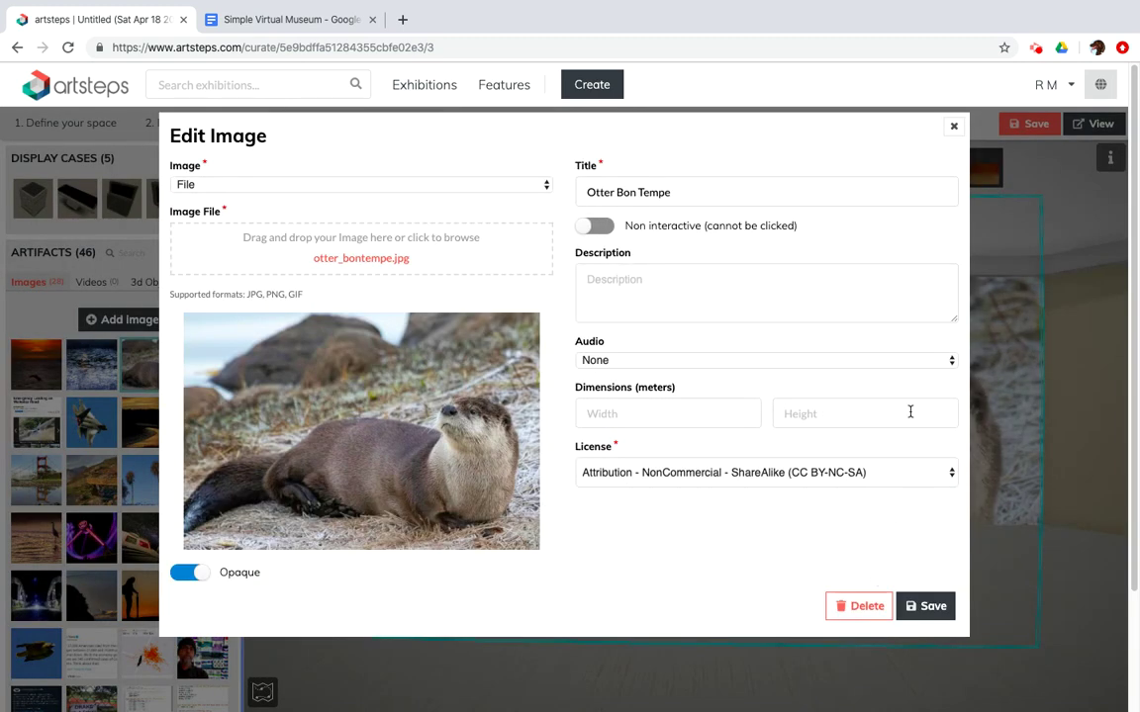
{"action": "left_click", "coordinate": [951, 127]}
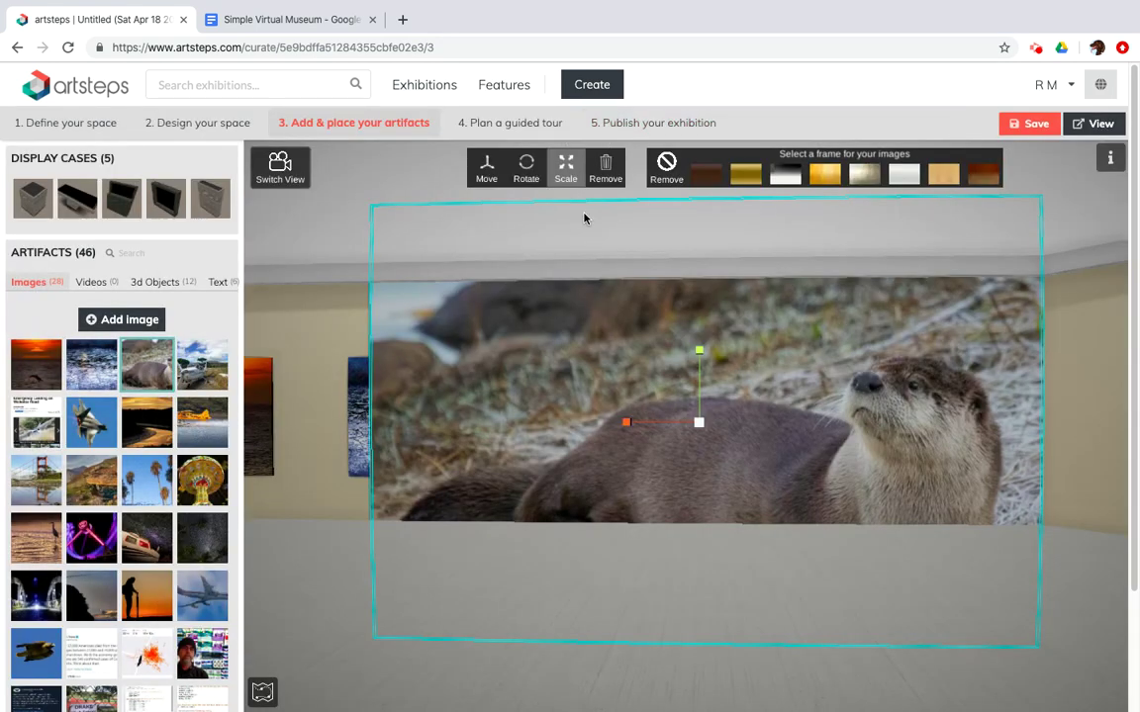
{"action": "left_click", "coordinate": [565, 170]}
{"action": "mouse_move", "coordinate": [625, 423]}
{"action": "left_mouse_down"}
{"action": "mouse_move", "coordinate": [666, 432]}
{"action": "mouse_move", "coordinate": [627, 432]}
{"action": "left_mouse_up"}
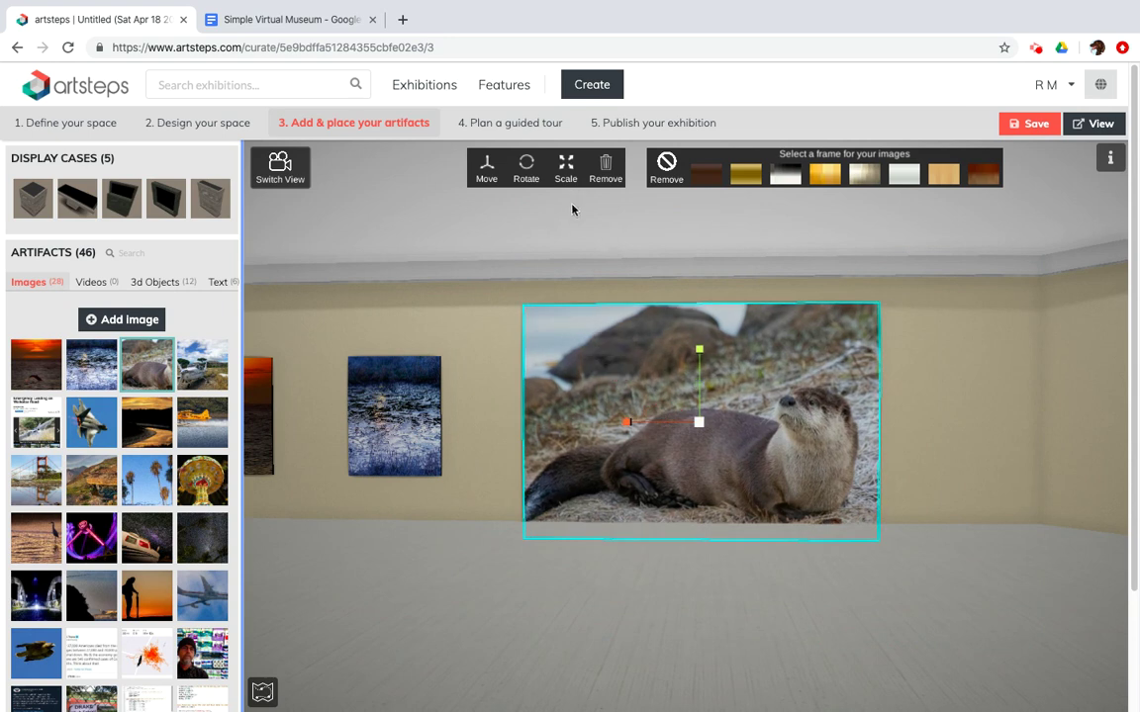
Rotate the otter photo so it hangs tilted at a slant on the wall
{"action": "left_click", "coordinate": [527, 168]}
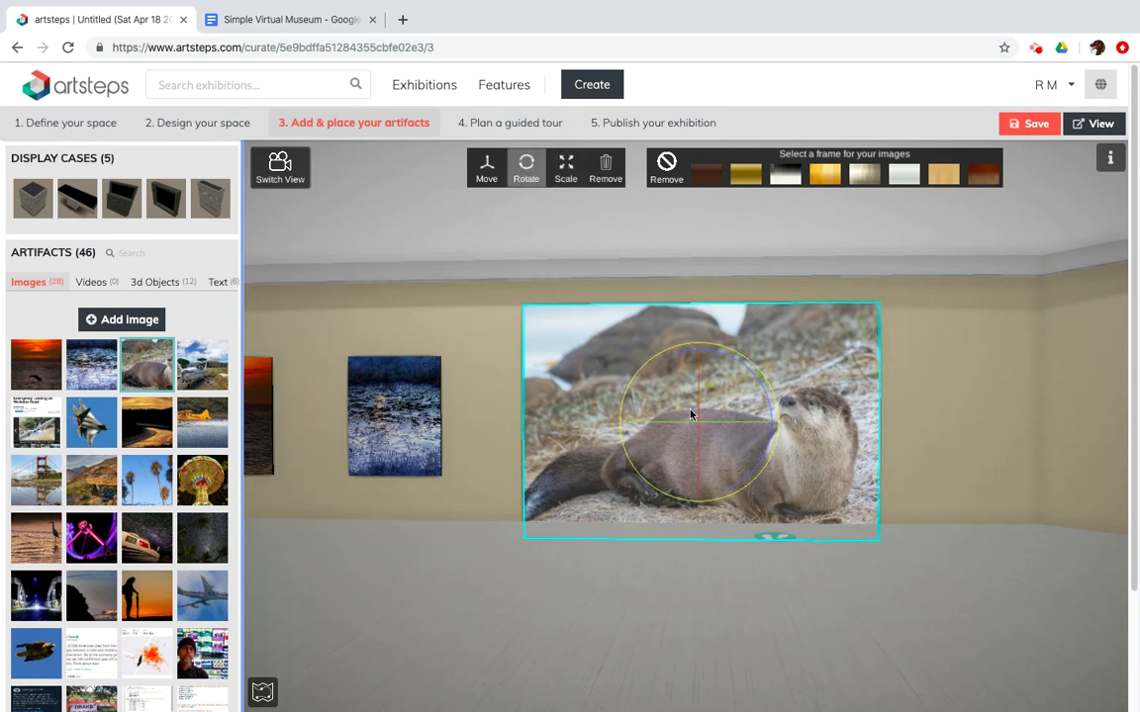
{"action": "left_click_drag", "start_coordinate": [661, 361], "coordinate": [787, 417]}
{"action": "left_click_drag", "start_coordinate": [693, 459], "coordinate": [654, 438]}
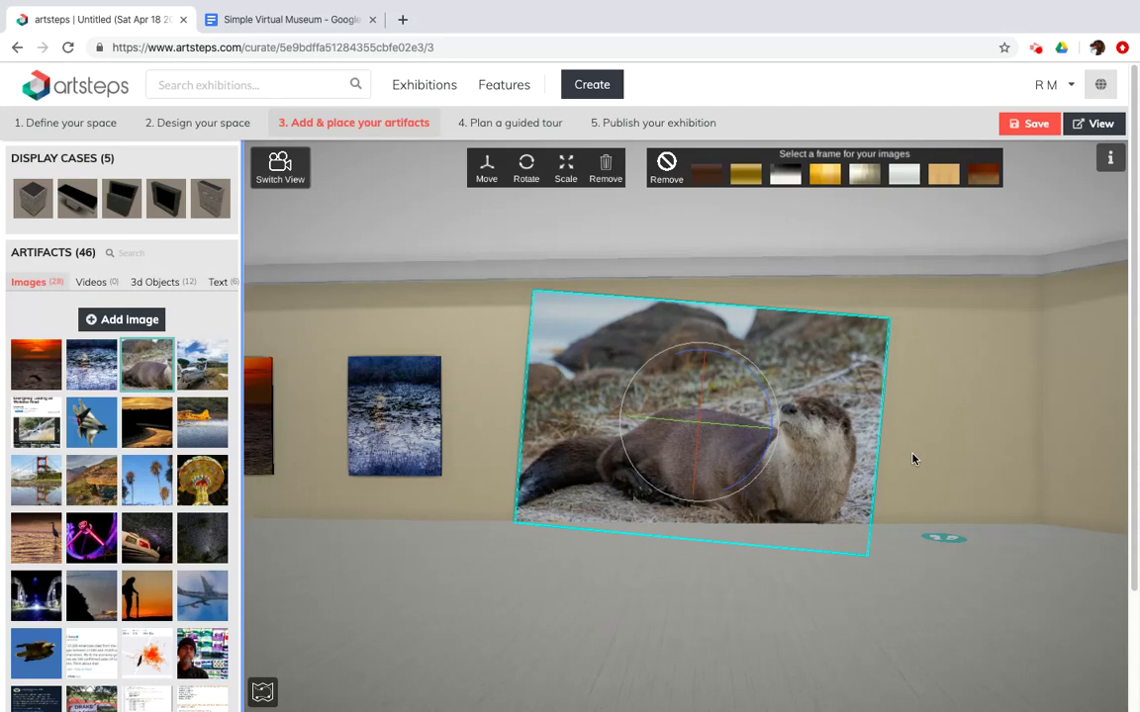
Move the snowy blue painting left along the wall and pull it out from the wall
{"action": "left_click", "coordinate": [417, 425]}
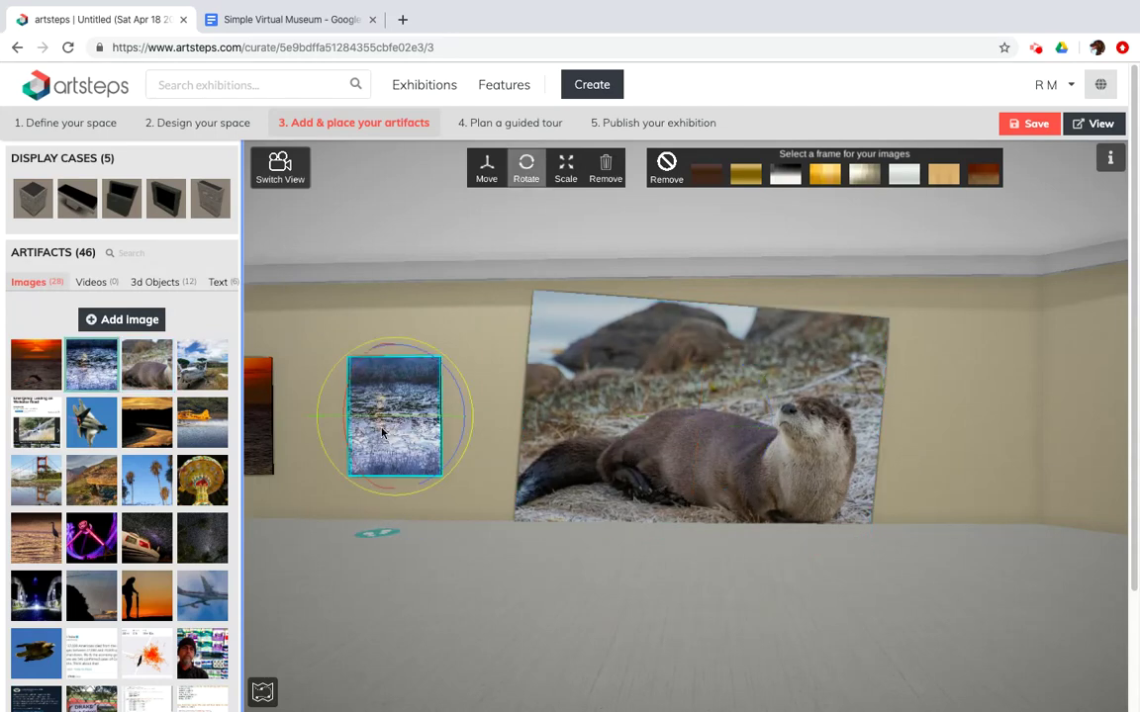
{"action": "left_click", "coordinate": [489, 165]}
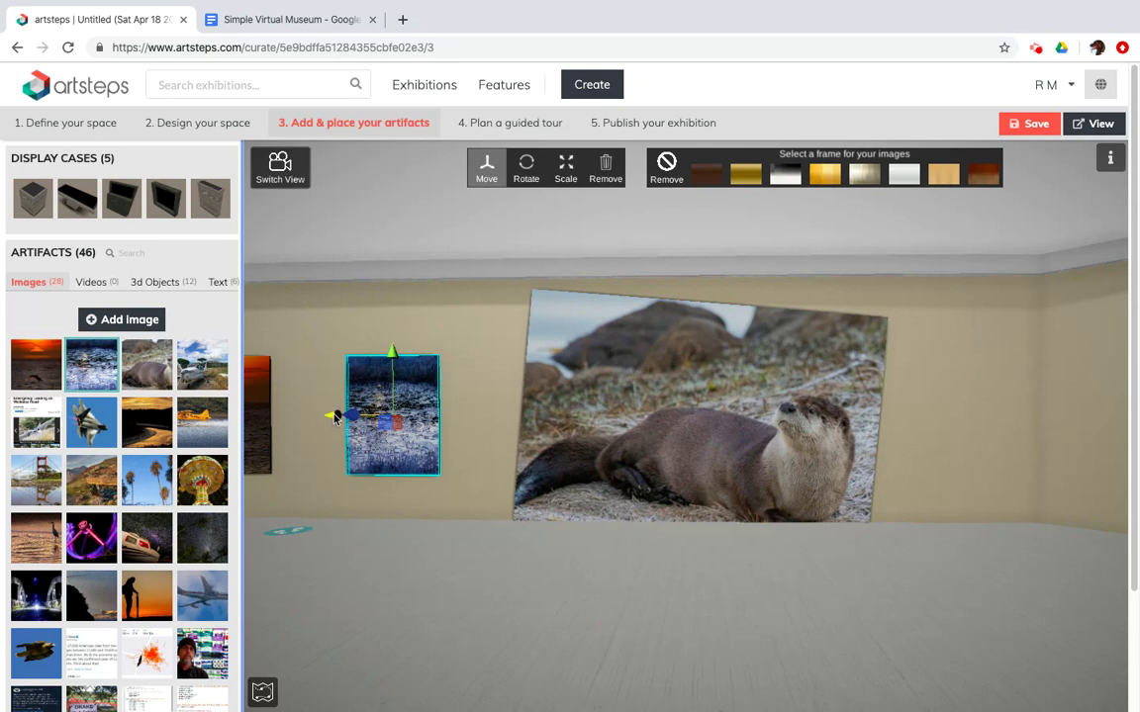
{"action": "mouse_move", "coordinate": [335, 417]}
{"action": "left_mouse_down"}
{"action": "mouse_move", "coordinate": [302, 413]}
{"action": "mouse_move", "coordinate": [354, 418]}
{"action": "left_mouse_up"}
{"action": "mouse_move", "coordinate": [412, 362]}
{"action": "left_mouse_down"}
{"action": "mouse_move", "coordinate": [413, 312]}
{"action": "mouse_move", "coordinate": [416, 348]}
{"action": "left_mouse_up"}
{"action": "mouse_move", "coordinate": [407, 475]}
{"action": "left_mouse_down"}
{"action": "mouse_move", "coordinate": [395, 478]}
{"action": "mouse_move", "coordinate": [752, 455]}
{"action": "left_mouse_up"}
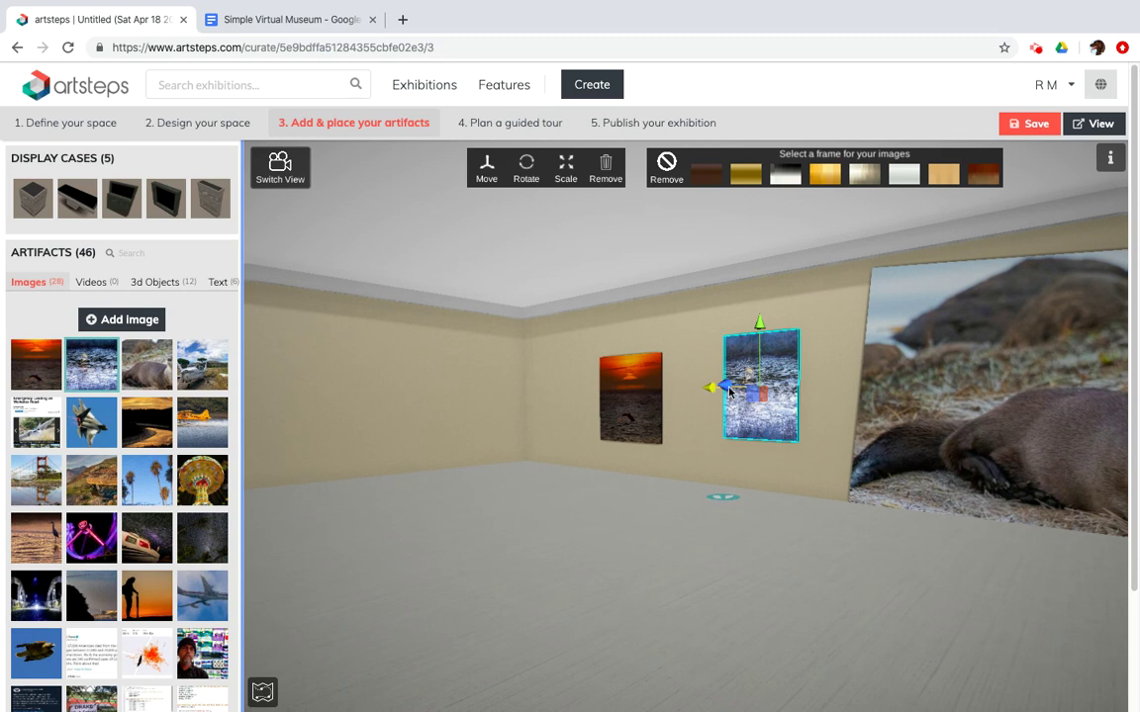
{"action": "mouse_move", "coordinate": [727, 391]}
{"action": "left_mouse_down"}
{"action": "mouse_move", "coordinate": [669, 387]}
{"action": "mouse_move", "coordinate": [387, 447]}
{"action": "mouse_move", "coordinate": [427, 445]}
{"action": "mouse_move", "coordinate": [501, 399]}
{"action": "mouse_move", "coordinate": [361, 409]}
{"action": "left_mouse_up"}
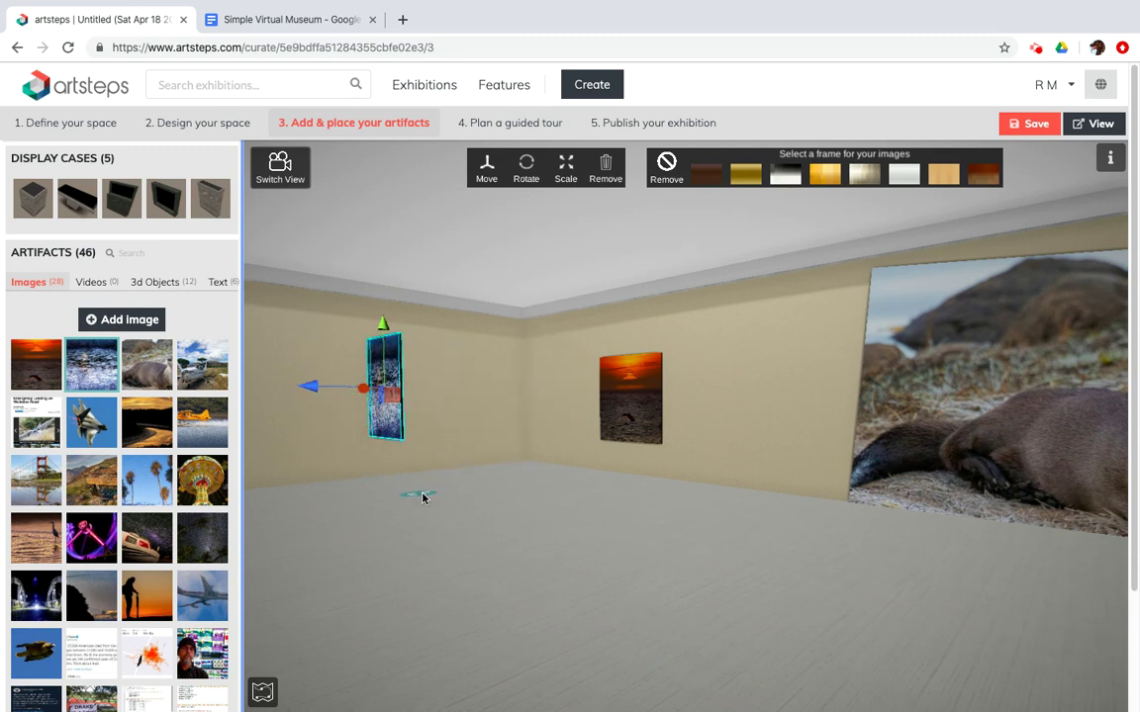
{"action": "left_click_drag", "start_coordinate": [383, 323], "coordinate": [381, 371]}
Check the exhibition from overhead, then return to the first-person view inside
{"action": "left_click", "coordinate": [287, 178]}
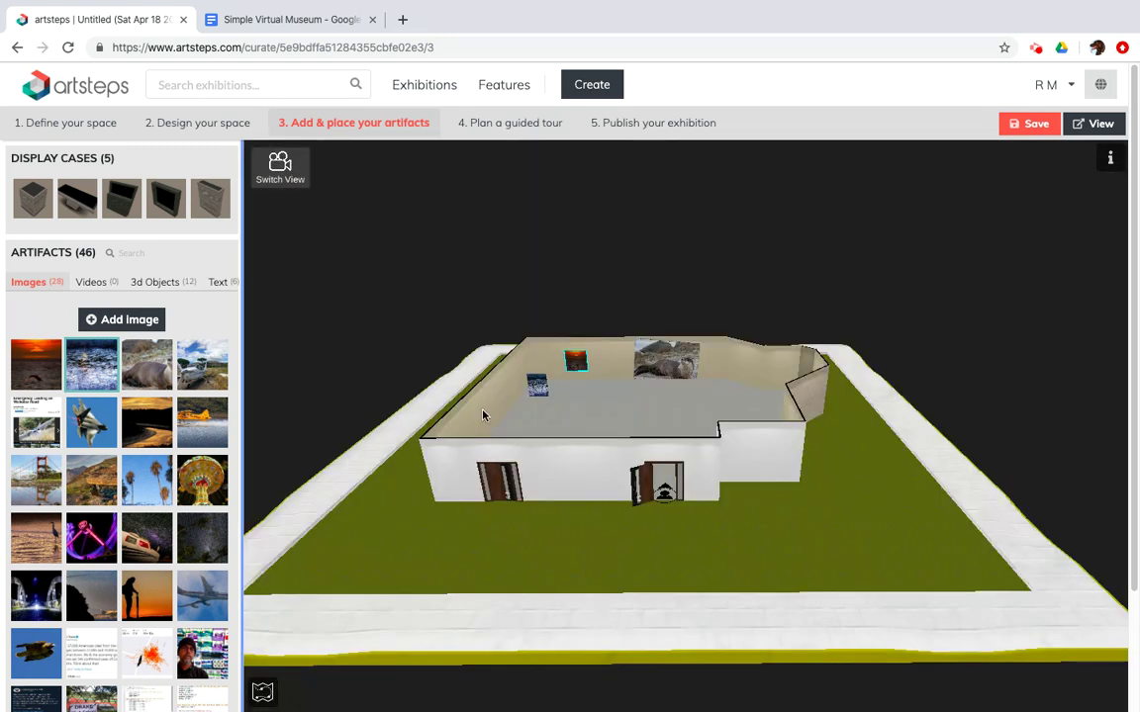
{"action": "left_click", "coordinate": [663, 485]}
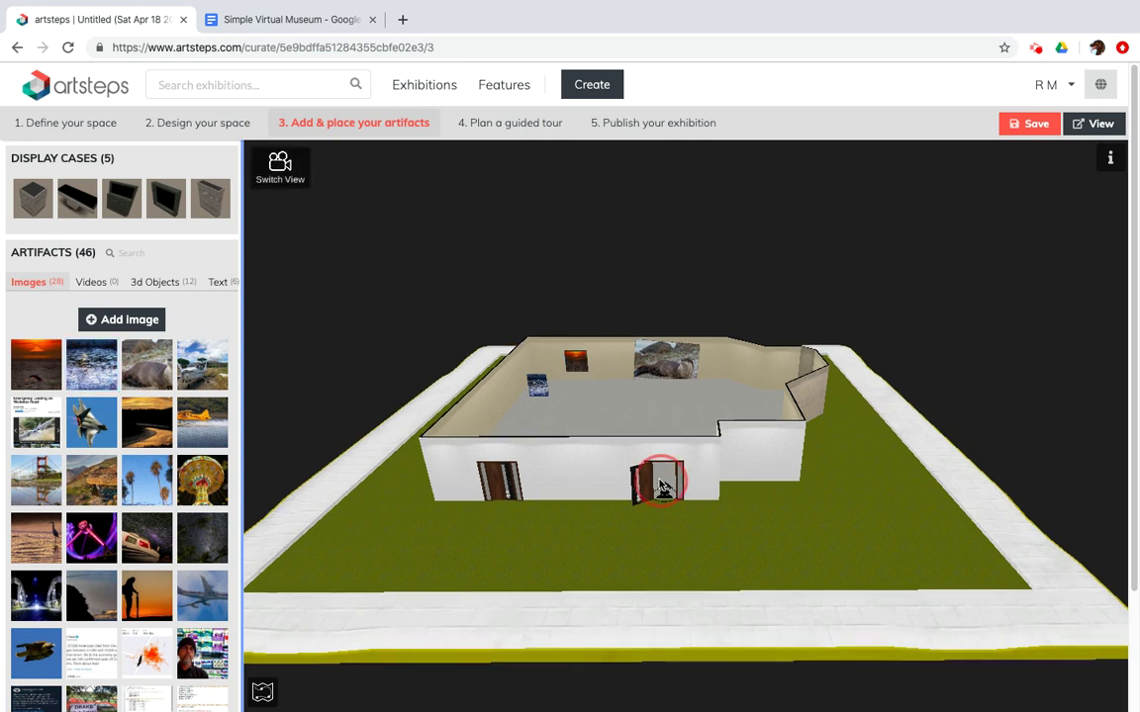
{"action": "left_click", "coordinate": [565, 414]}
{"action": "left_click", "coordinate": [280, 165]}
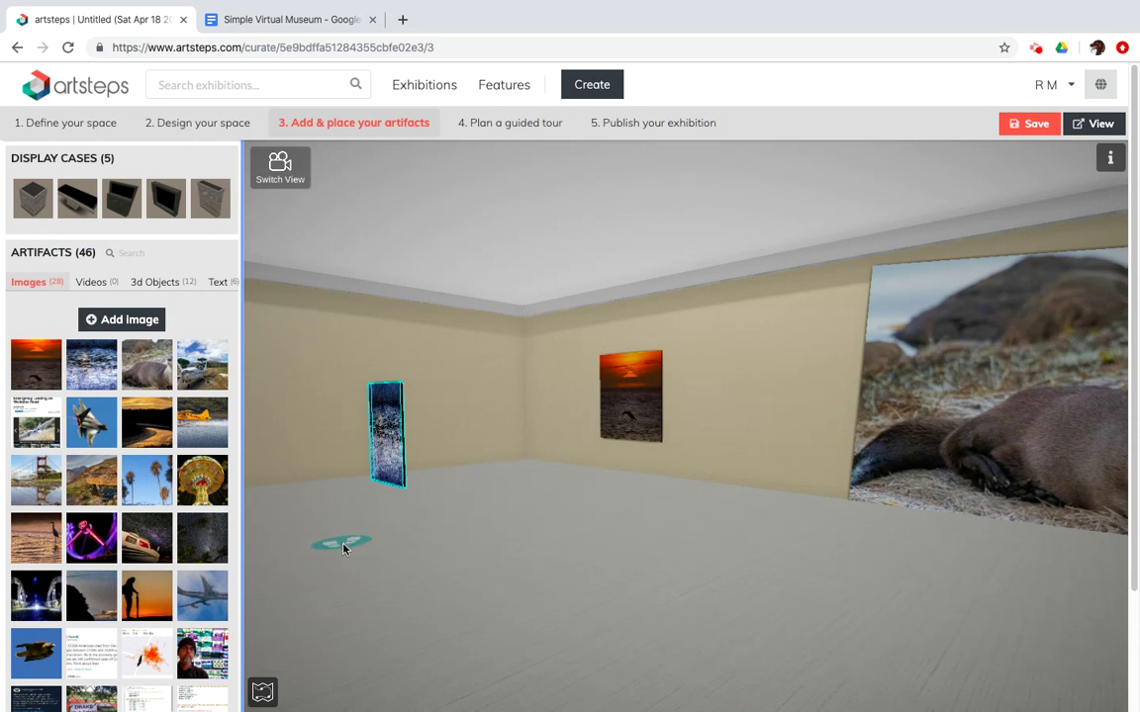
Walk up to the freestanding snowy panel and look around it
{"action": "left_click", "coordinate": [343, 549]}
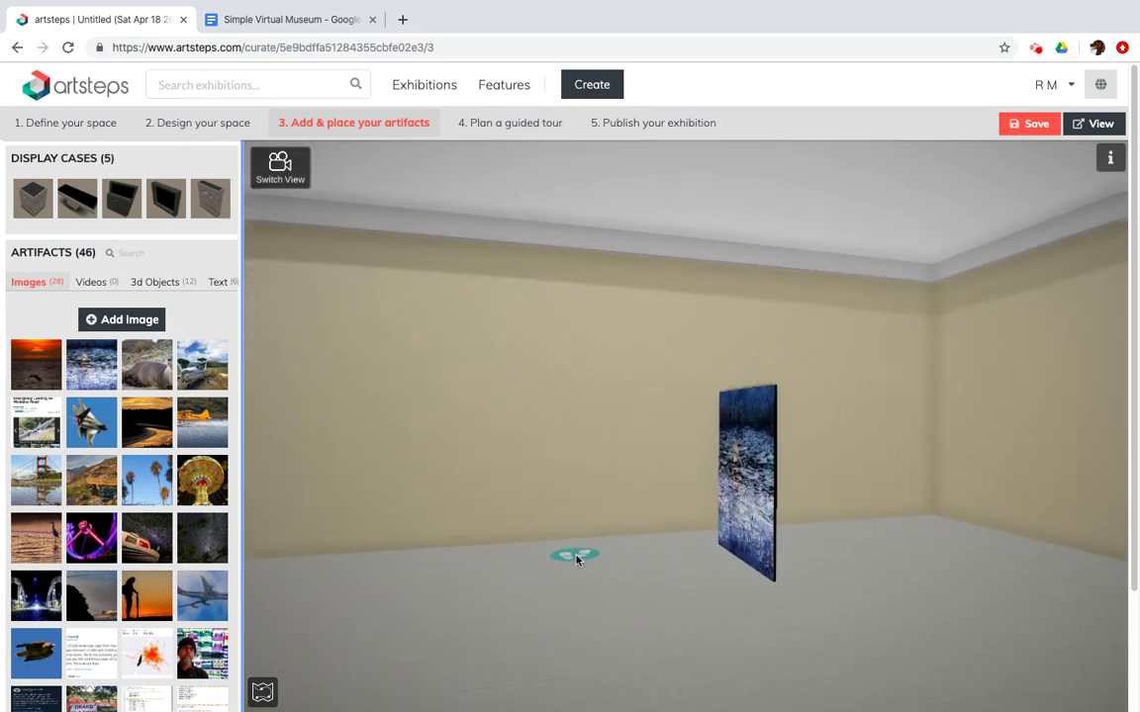
{"action": "left_click", "coordinate": [661, 676]}
{"action": "left_click_drag", "start_coordinate": [661, 676], "coordinate": [397, 563]}
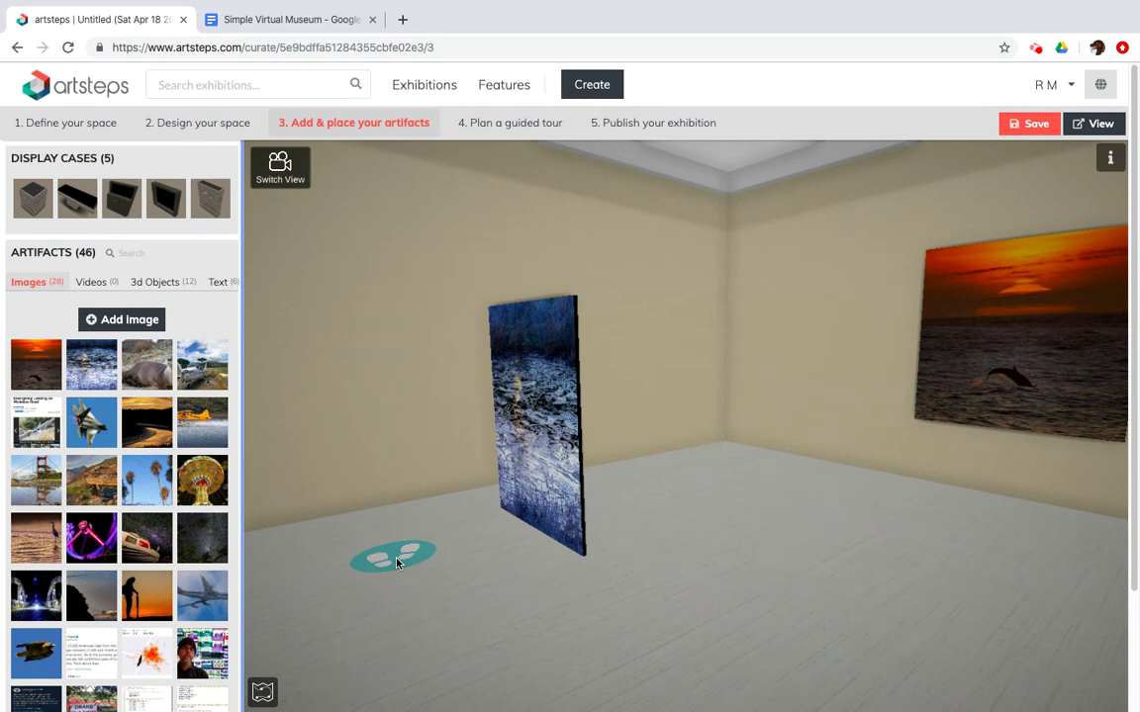